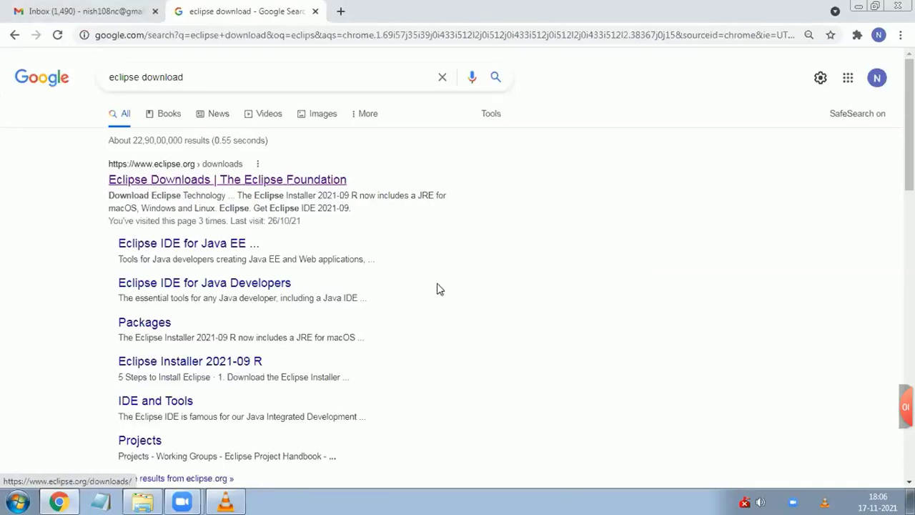
Open the Eclipse Downloads page from the search results in its own tab and view the Eclipse IDE 2021-09 download section
middle_click(317, 184)
click(441, 10)
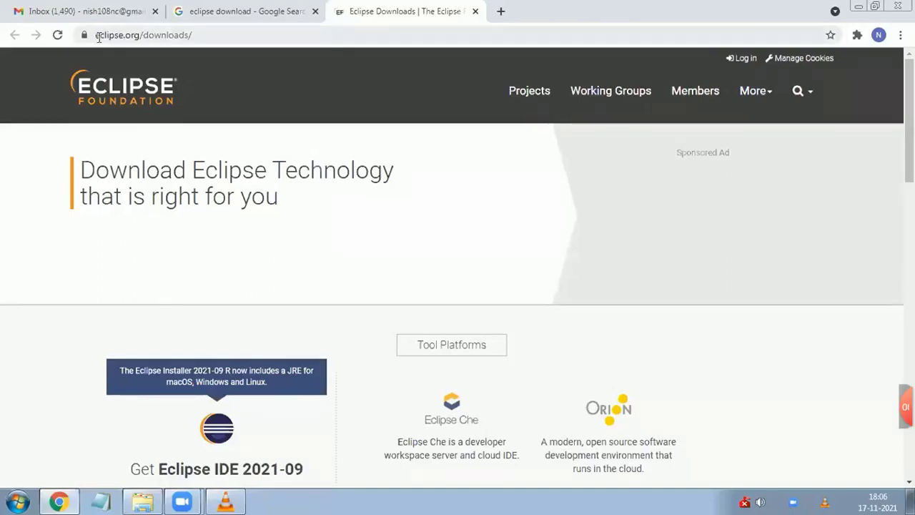
click(136, 35)
click(137, 35)
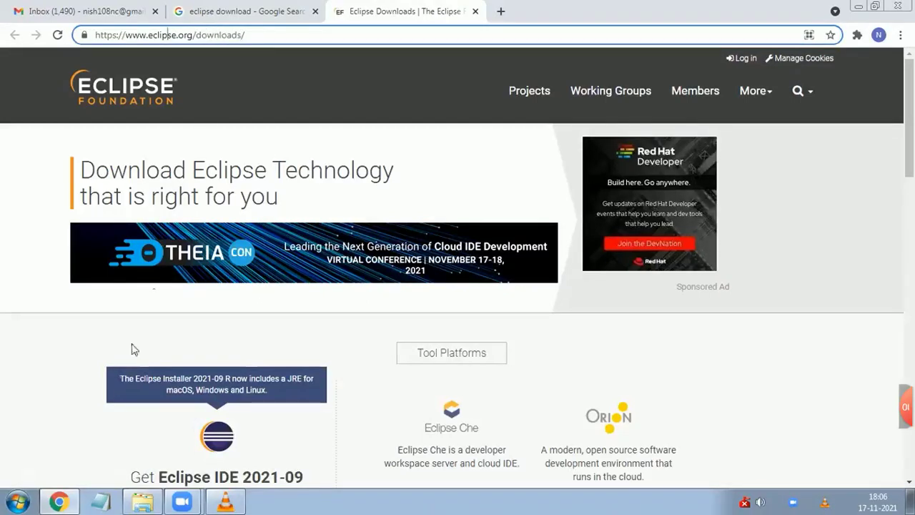
scroll(141, 360, down, 2)
drag(159, 341, 297, 345)
click(281, 340)
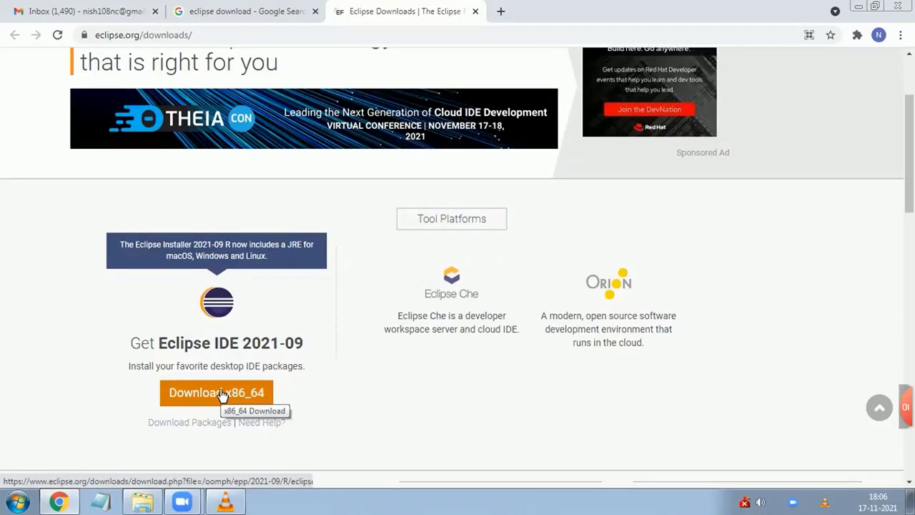
Run the eclipse-inst-jre-win64 installer from the Downloads folder, allow it past the security warning and show the desktop
mouse_move(147, 500)
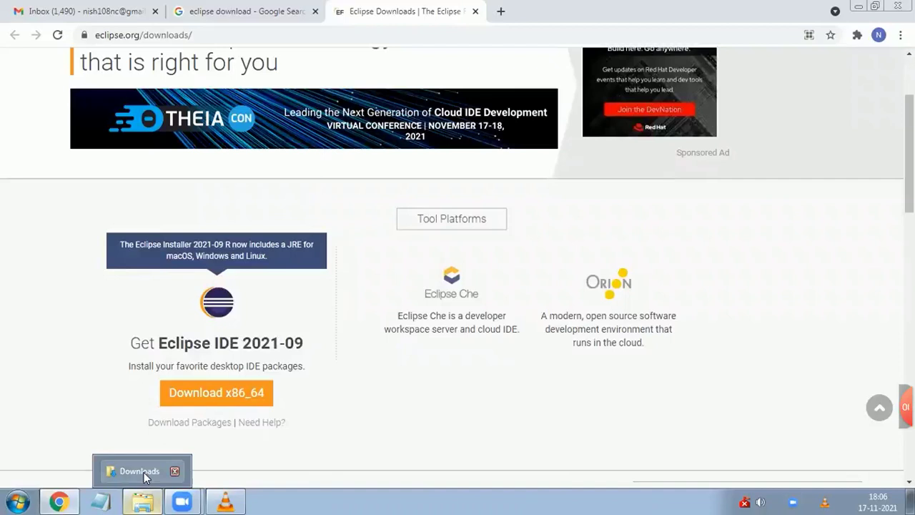
click(144, 472)
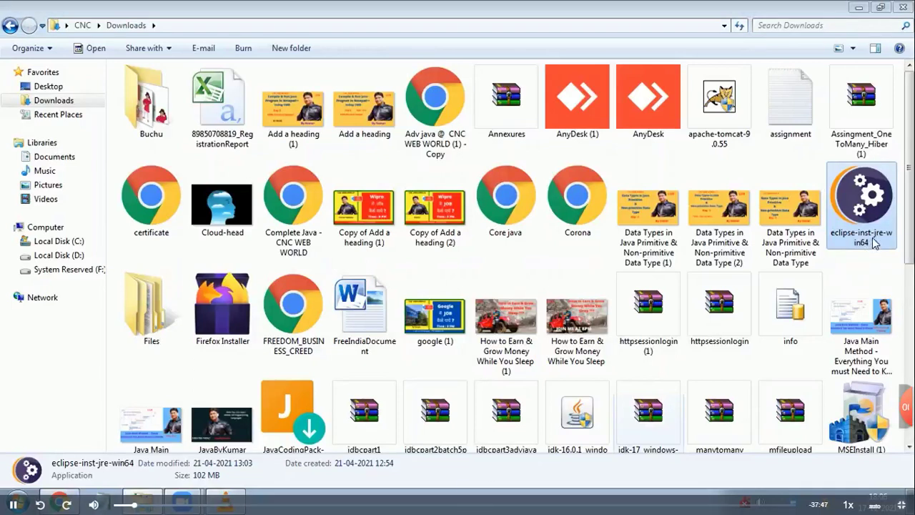
key(Escape)
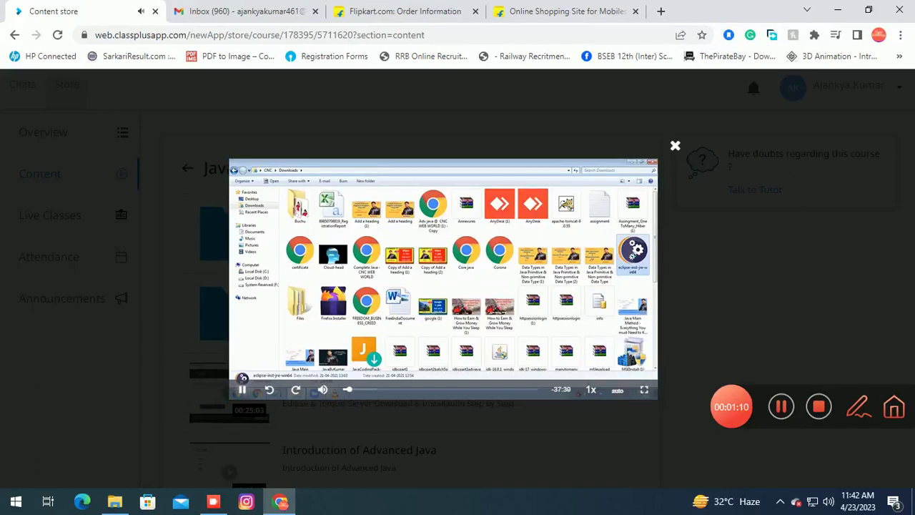
key(f)
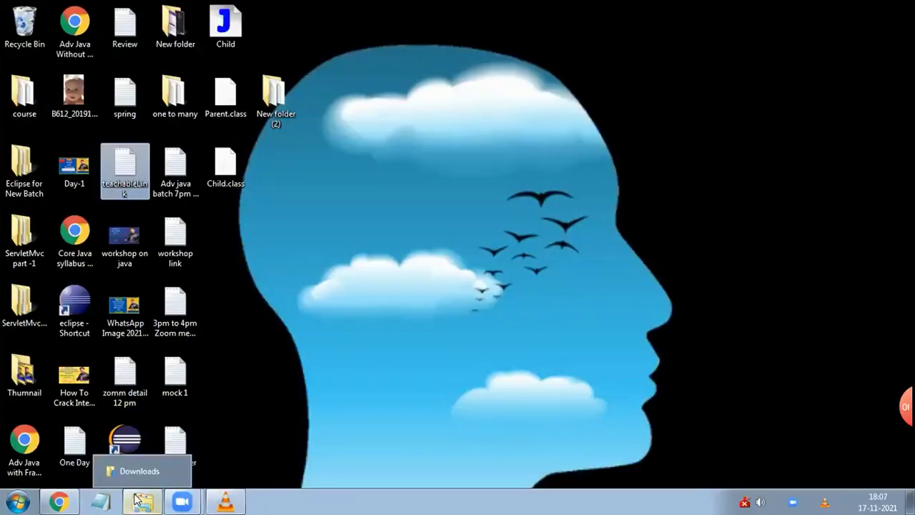
click(139, 472)
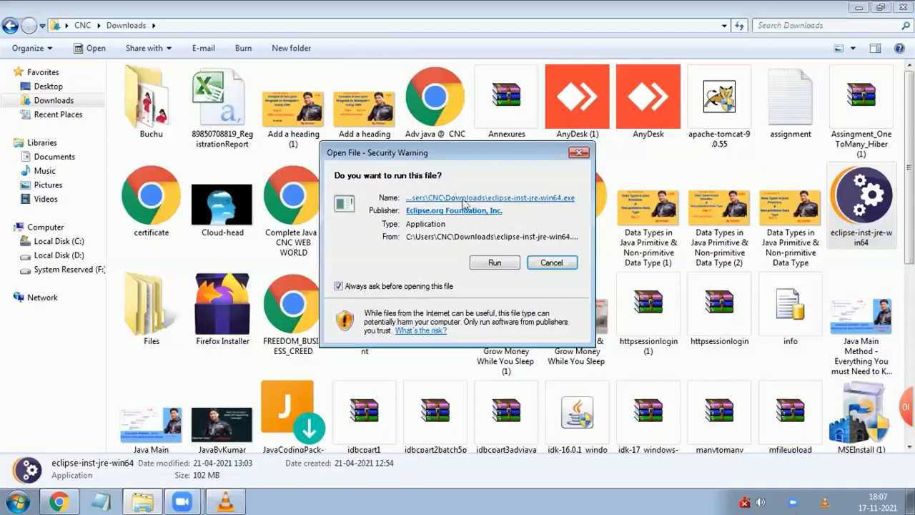
click(494, 264)
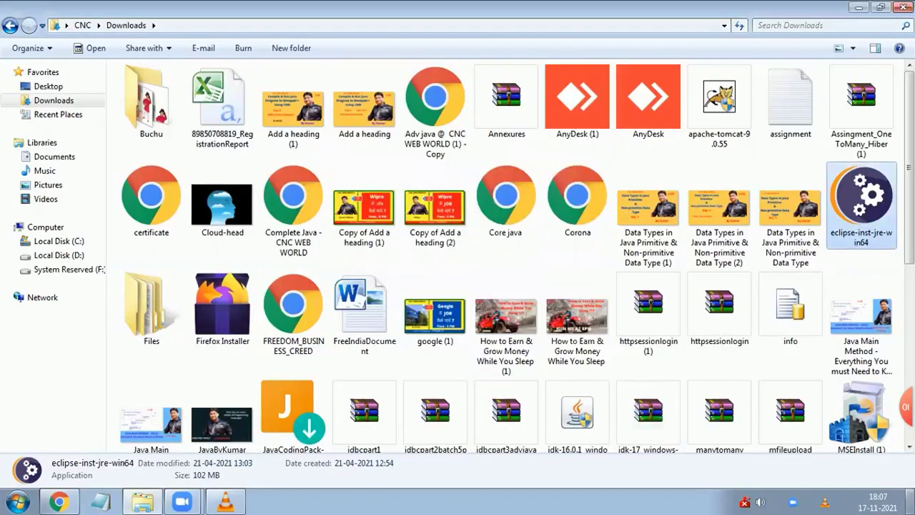
key(super+d)
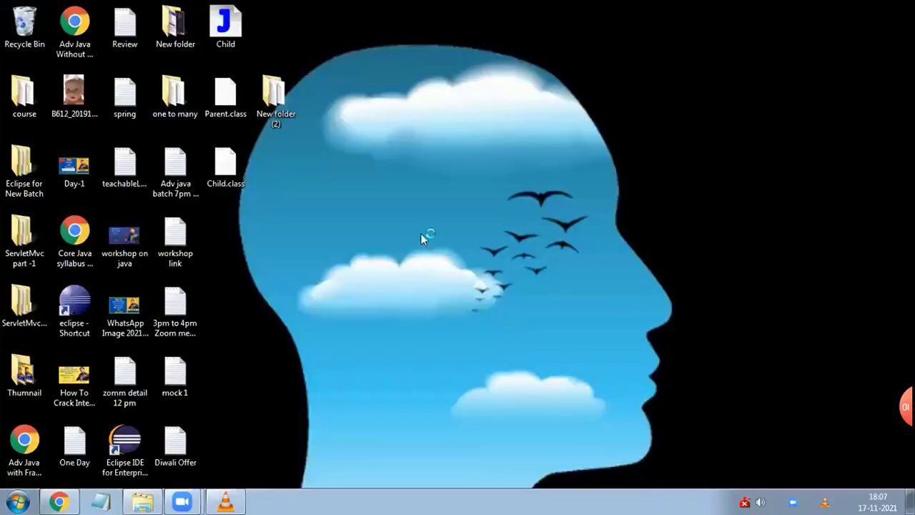
key(t)
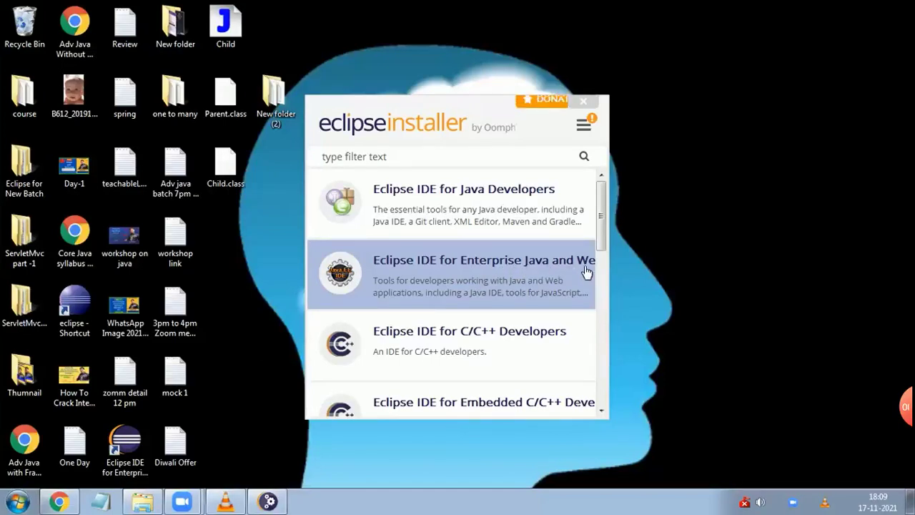
Install Eclipse IDE for Enterprise Java and Web Developers with the proposed settings and launch it
drag(609, 263, 864, 249)
drag(576, 108, 470, 95)
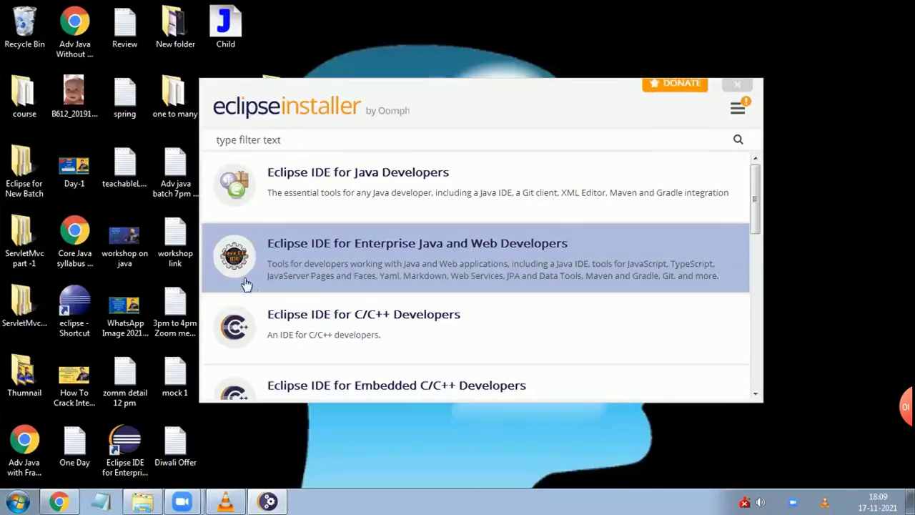
click(472, 247)
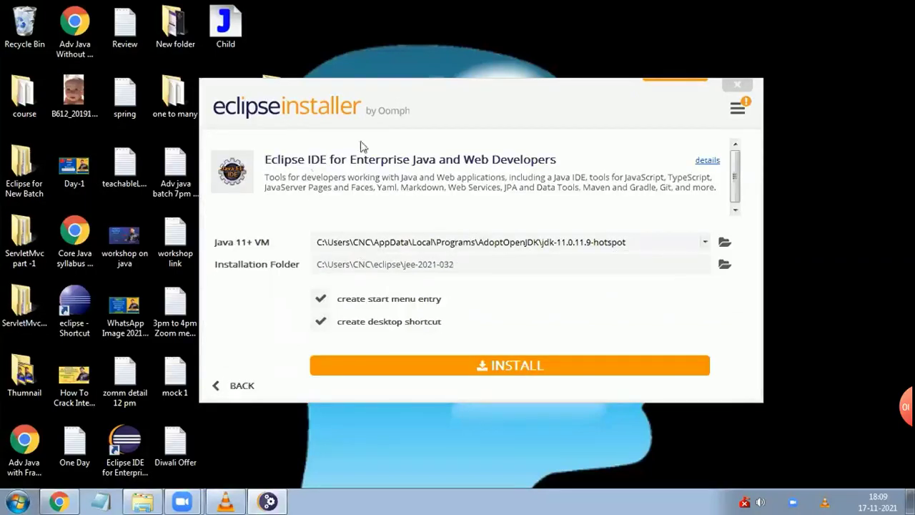
click(509, 366)
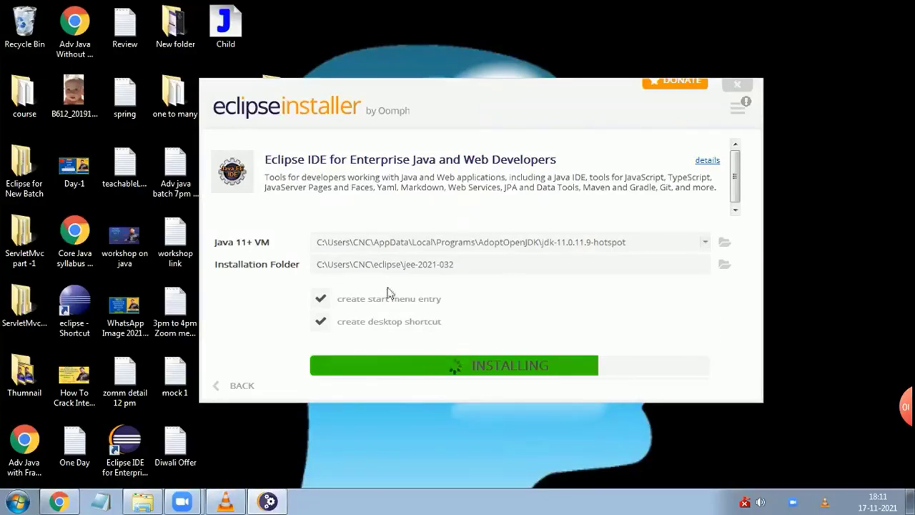
mouse_move(445, 379)
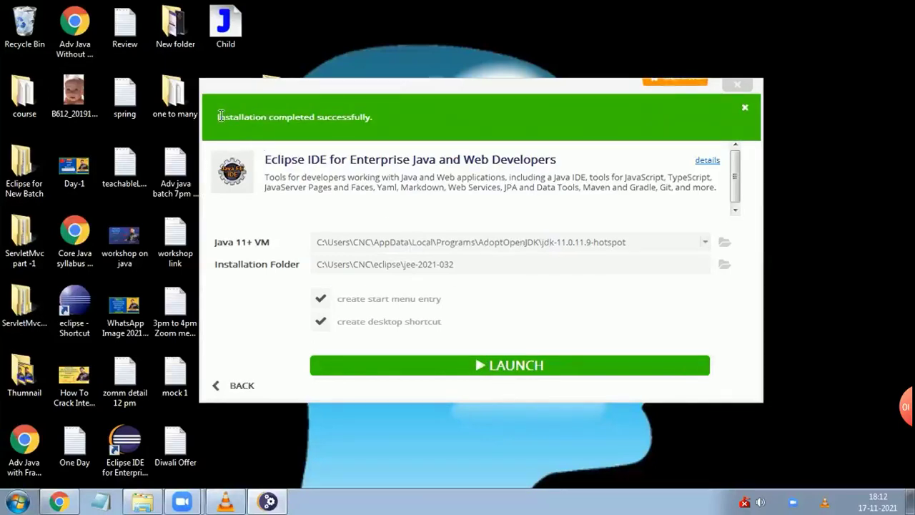
click(501, 364)
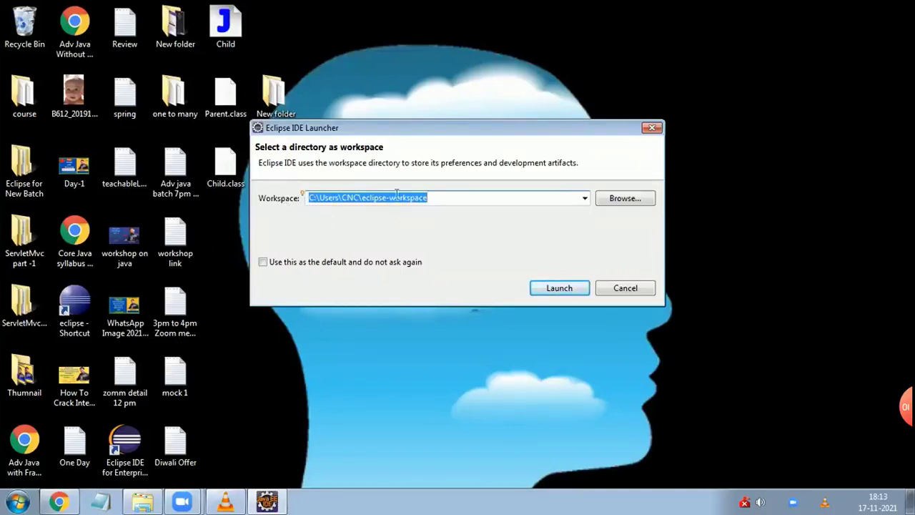
Browse for a workspace directory and create a folder named "Web Apps java Project" on Local Disk (D:)
click(325, 200)
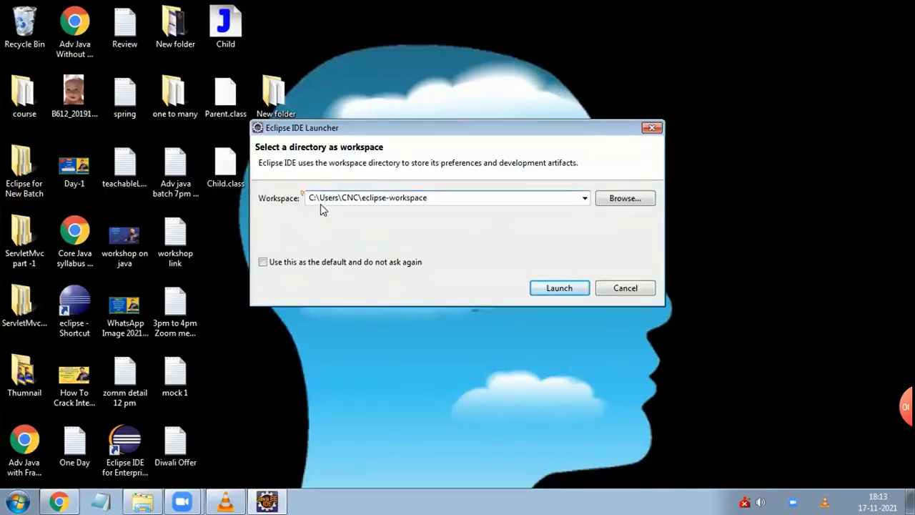
click(622, 203)
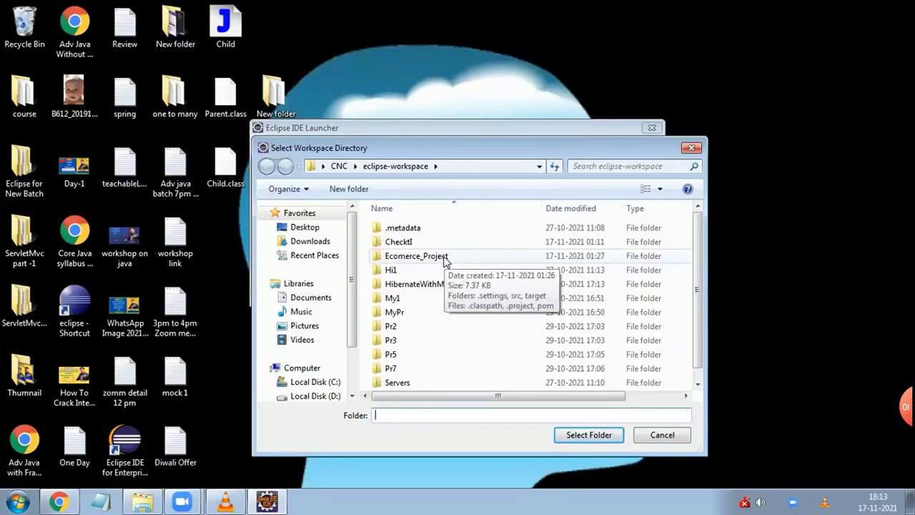
click(313, 396)
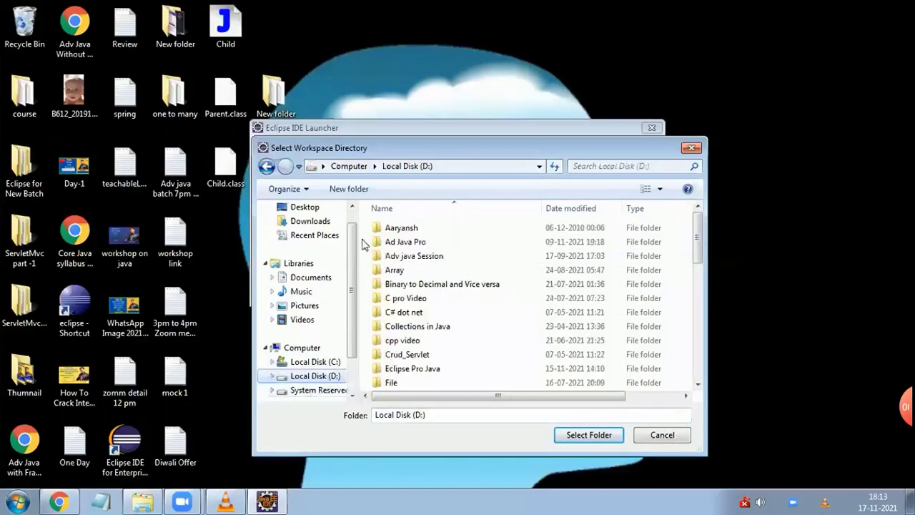
click(350, 188)
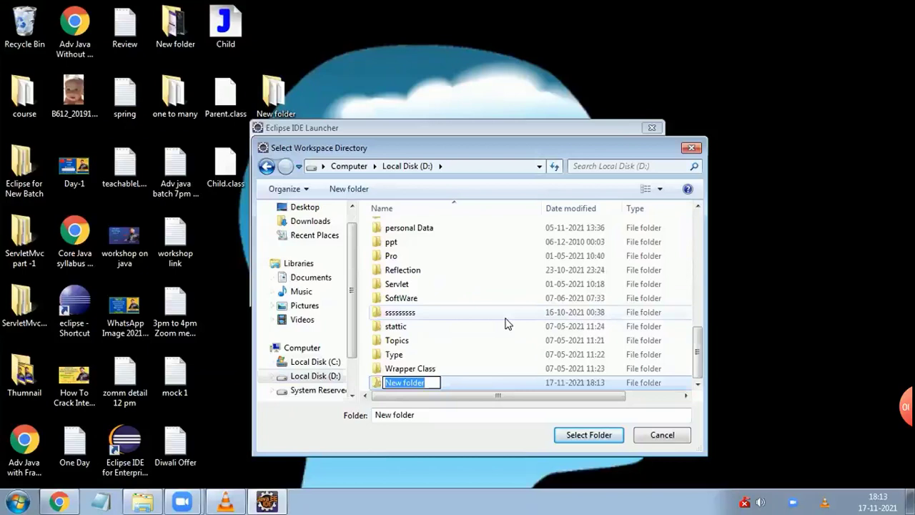
text(Web )
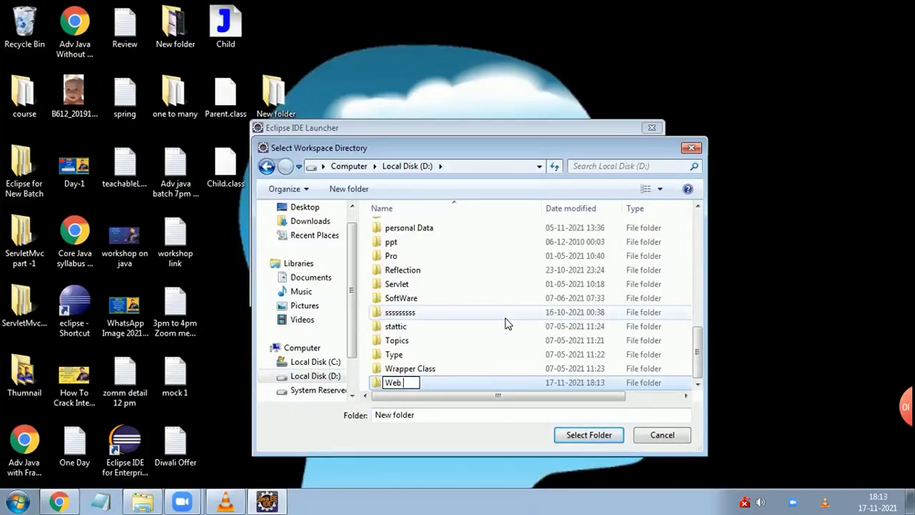
text(Apps java )
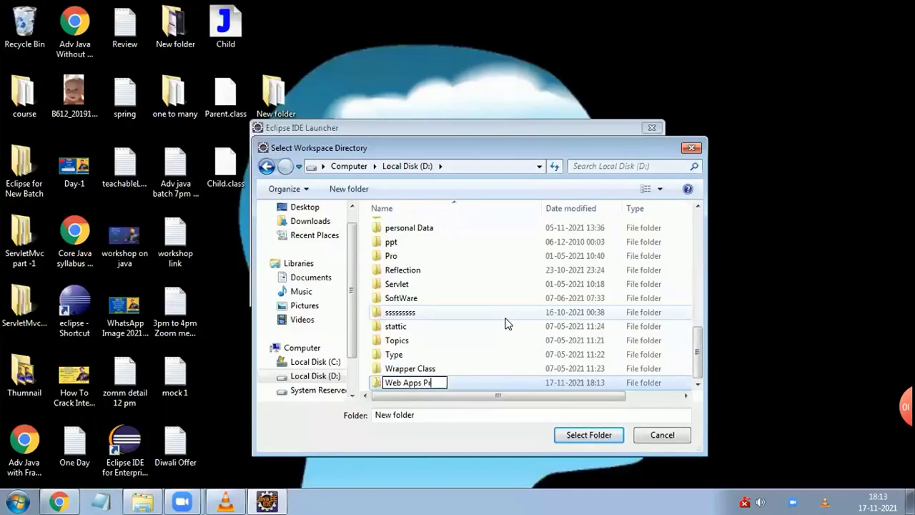
text(Project)
click(440, 341)
Select the "Web Apps java Project" folder as the workspace and launch Eclipse with it
click(432, 383)
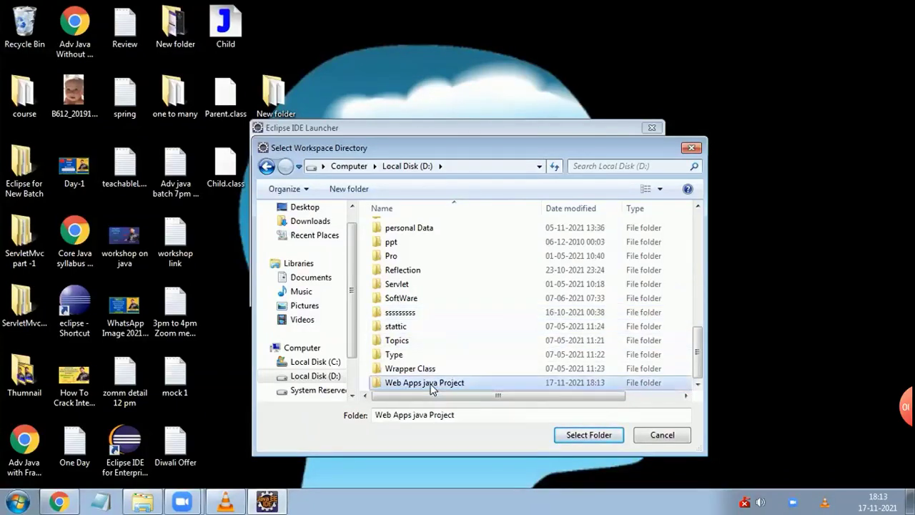
click(585, 435)
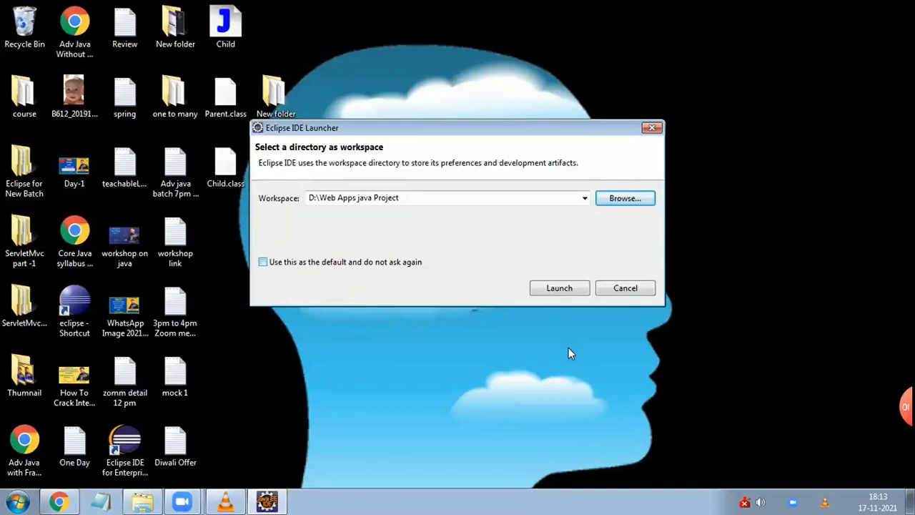
key(Return)
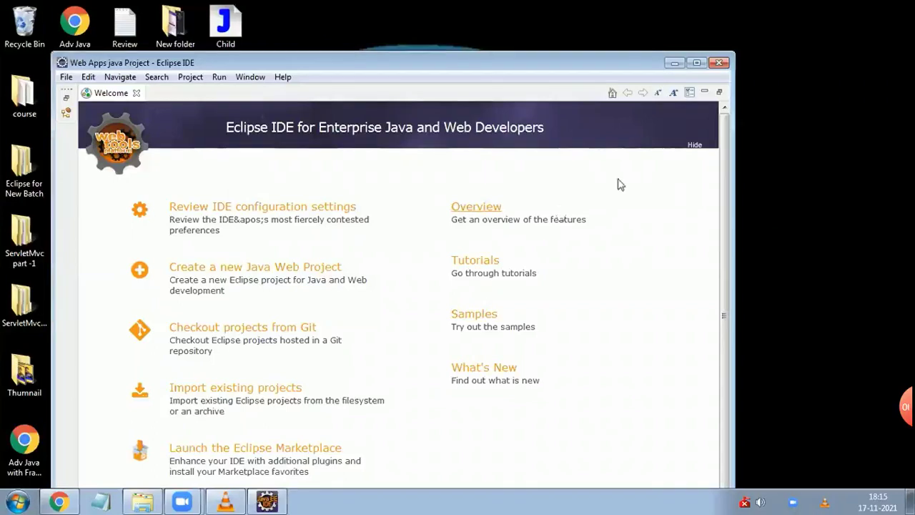
Clear the Welcome page and the Outline and Task List views from the maximized workbench and bring up the Servers view
click(696, 63)
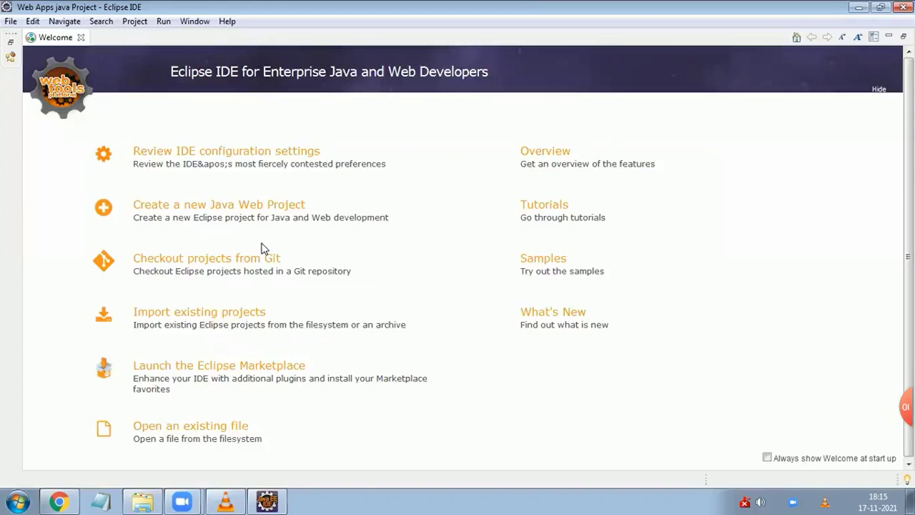
click(81, 37)
click(462, 370)
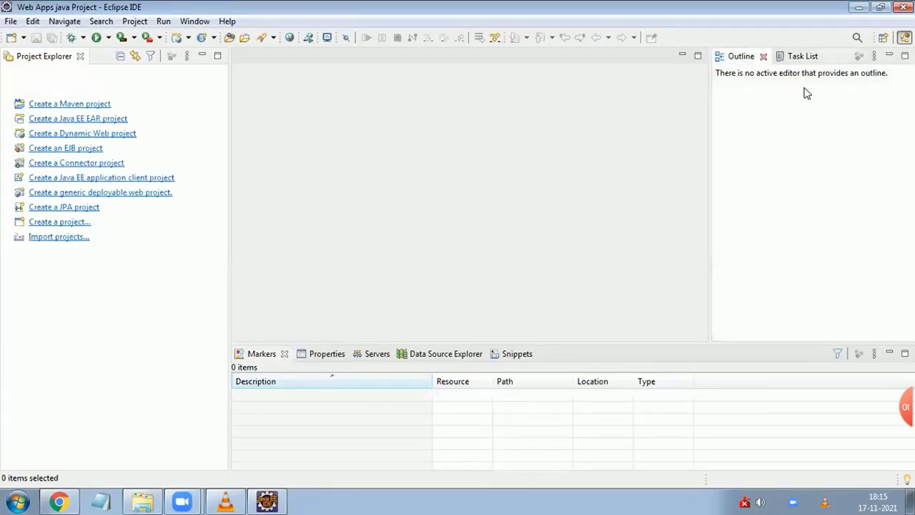
click(763, 55)
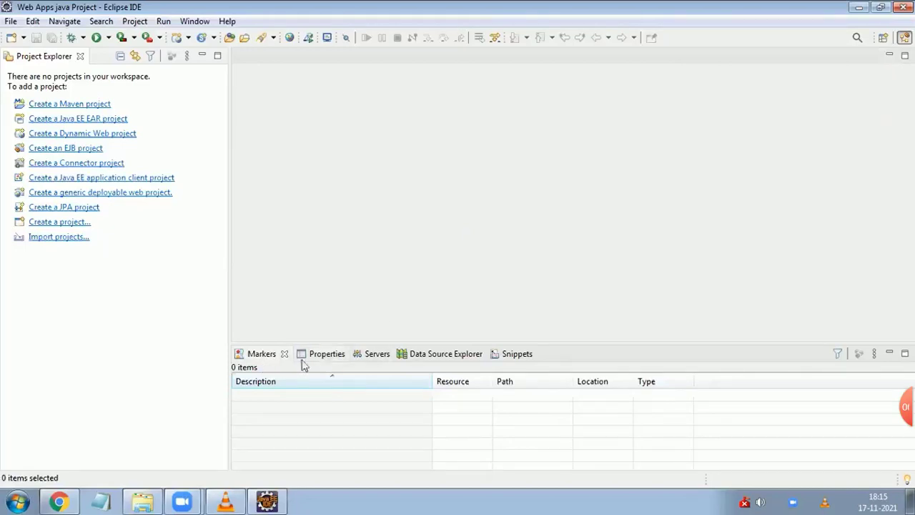
click(375, 353)
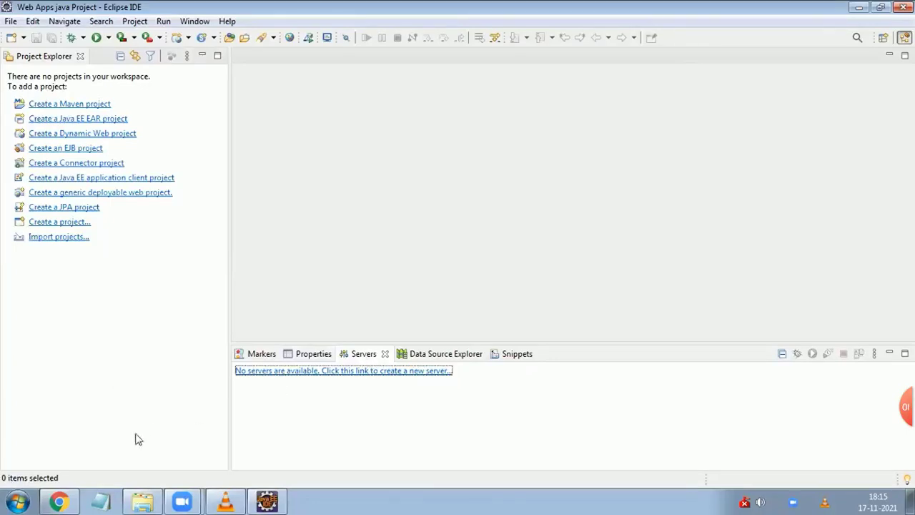
Switch to Chrome, search Google for "apache tomcat download" and open the Apache Tomcat 9 Software Downloads result
mouse_move(59, 500)
click(107, 466)
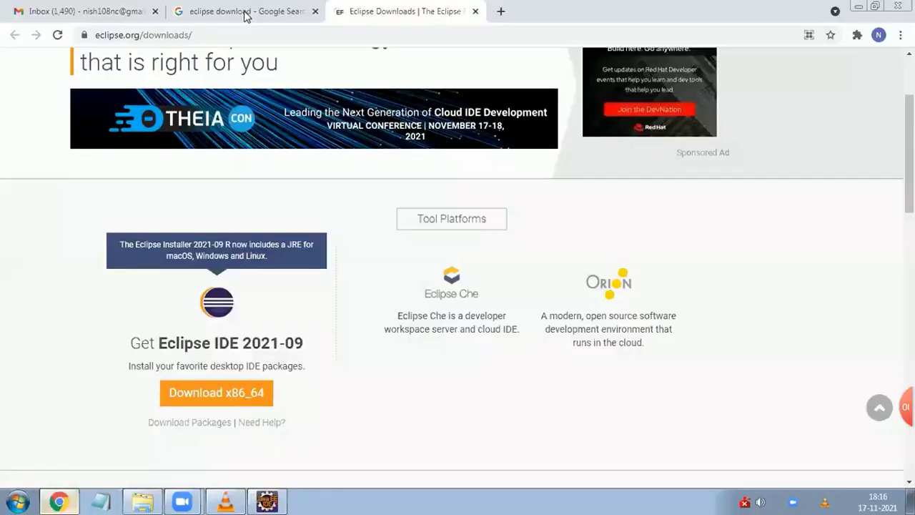
key(ctrl+shift+Tab)
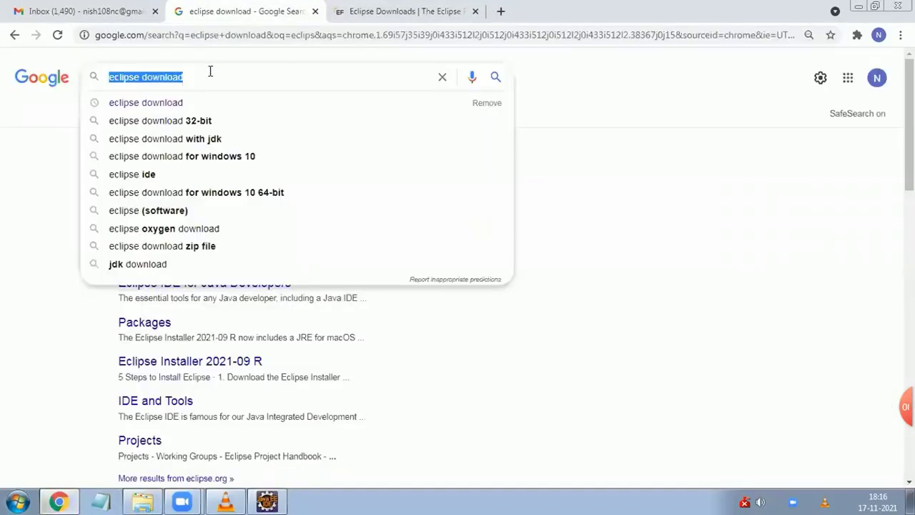
text(he )
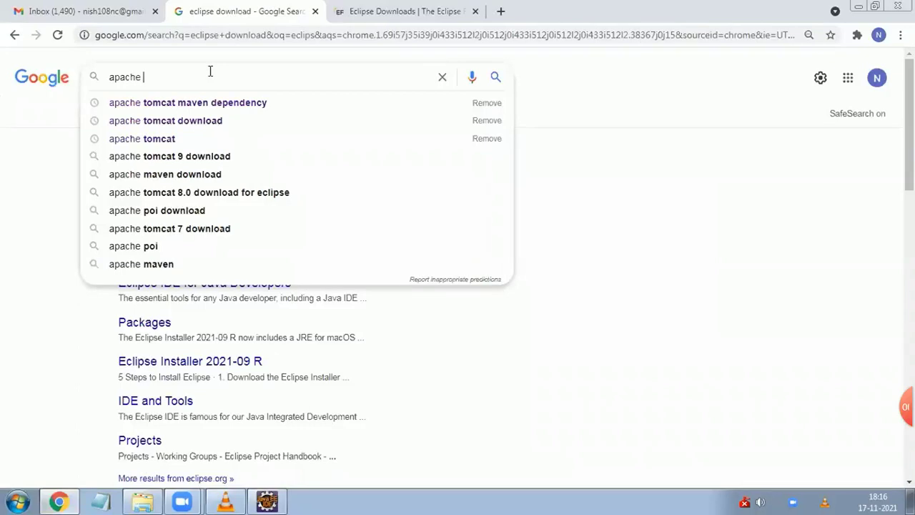
text(tomcat do)
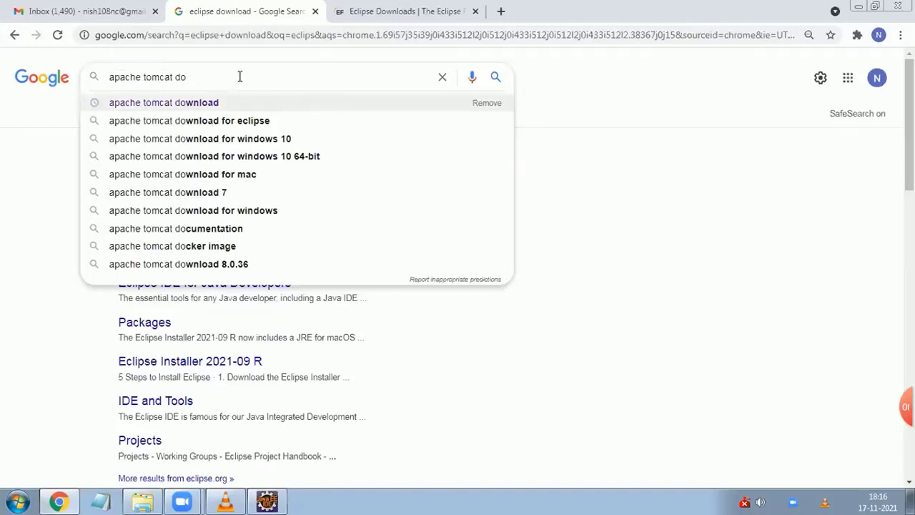
click(496, 78)
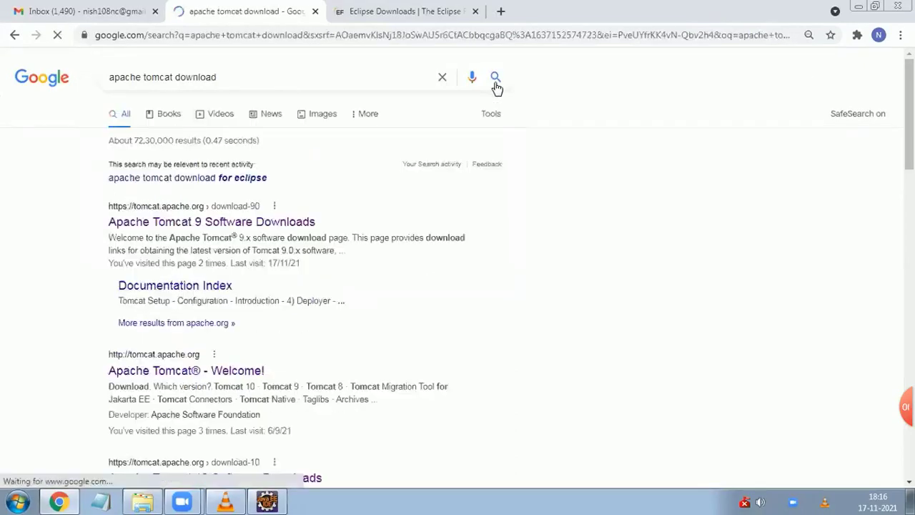
click(156, 218)
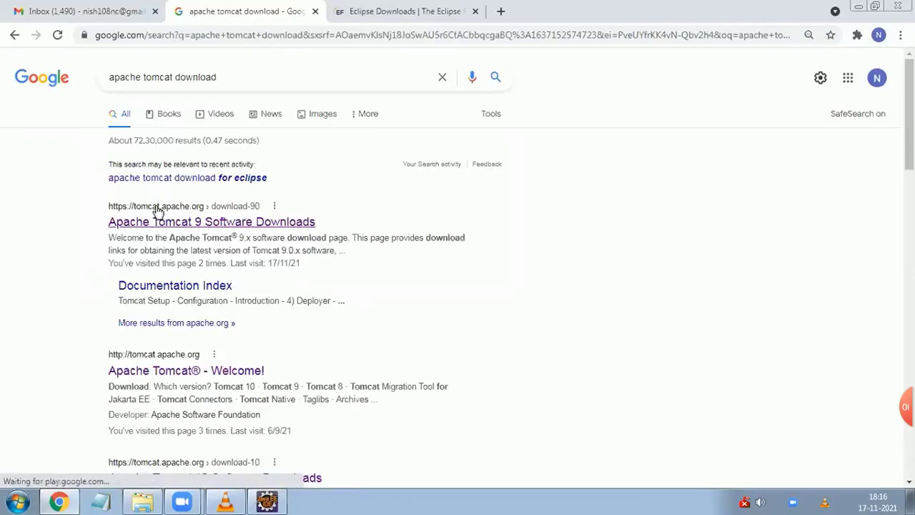
Restore the search results page to default zoom and open the Apache Tomcat 9 Software Downloads result in a new tab
key(ctrl+0)
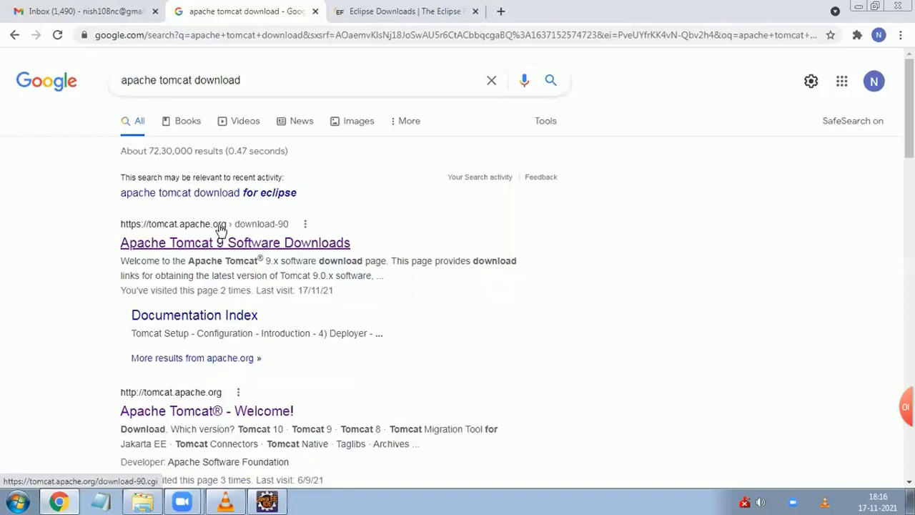
drag(238, 250, 544, 16)
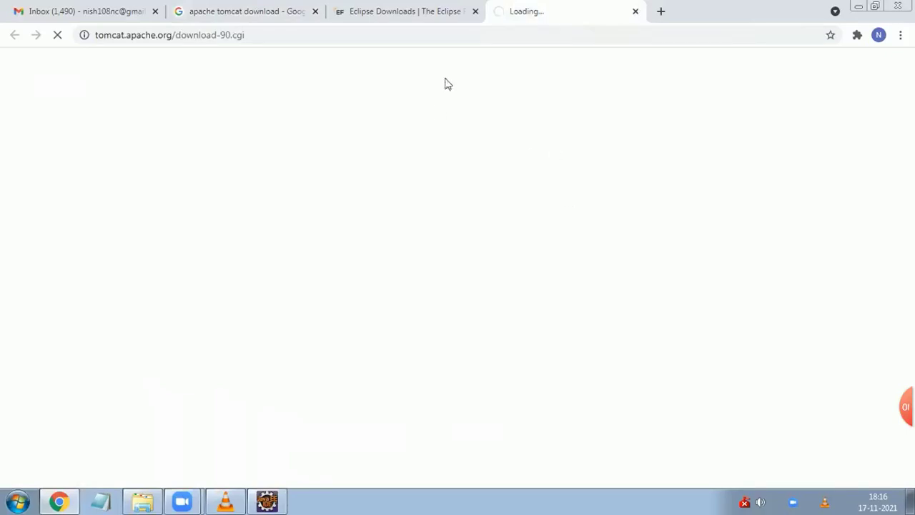
Switch to Windows Explorer and open the SoftWare folder on Local Disk (D:)
click(270, 500)
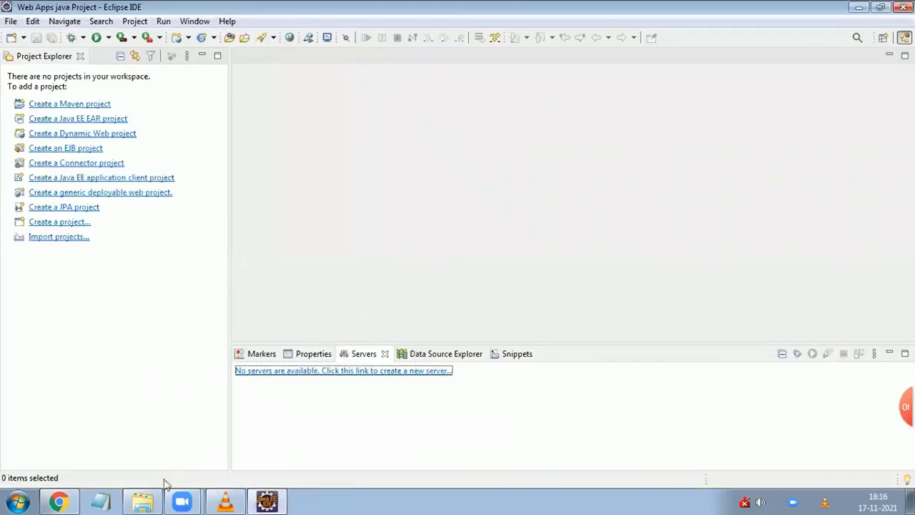
click(143, 501)
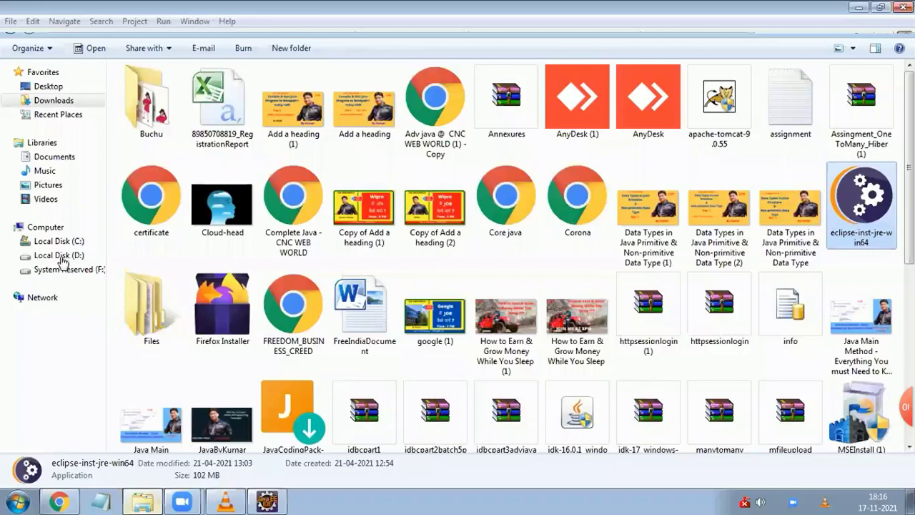
click(59, 254)
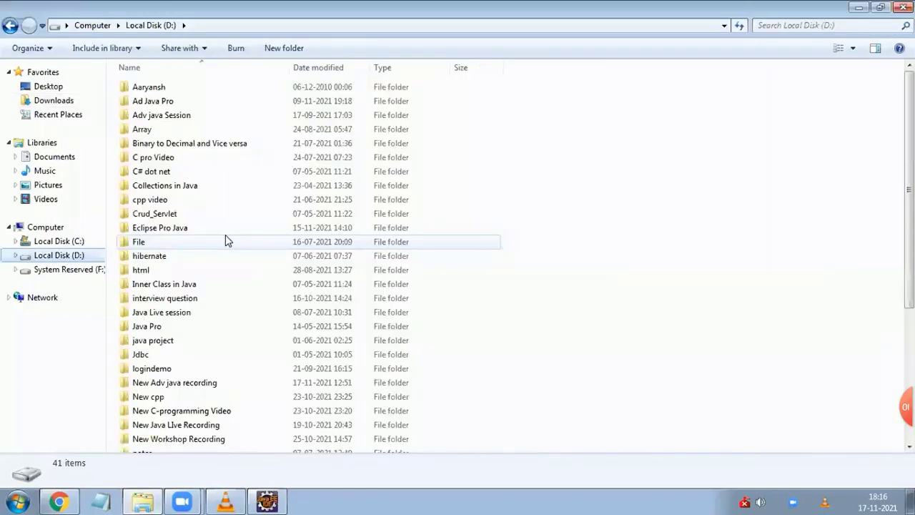
scroll(226, 241, down, 5)
click(153, 320)
double_click(148, 333)
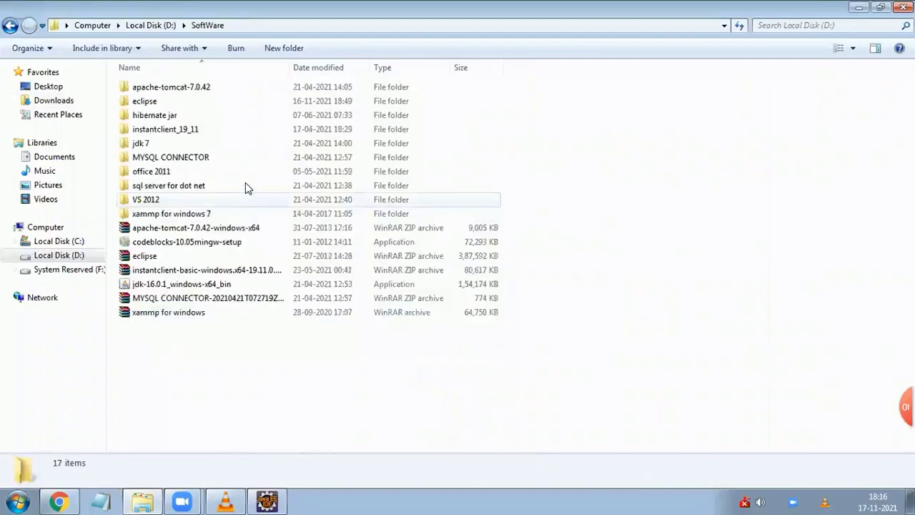
Examine the apache-tomcat-7.0.42-windows-x64 archive and the contents of the extracted apache-tomcat-7.0.42 folder
click(180, 89)
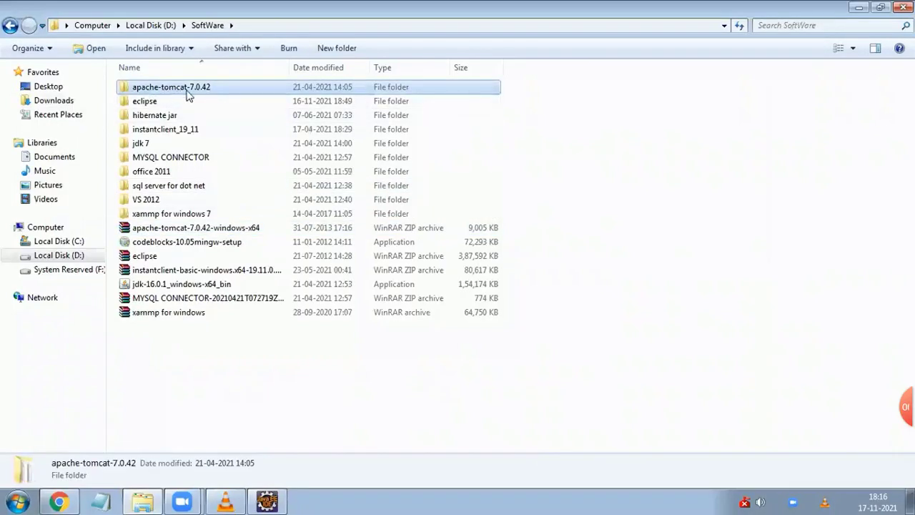
click(147, 103)
click(175, 89)
click(152, 230)
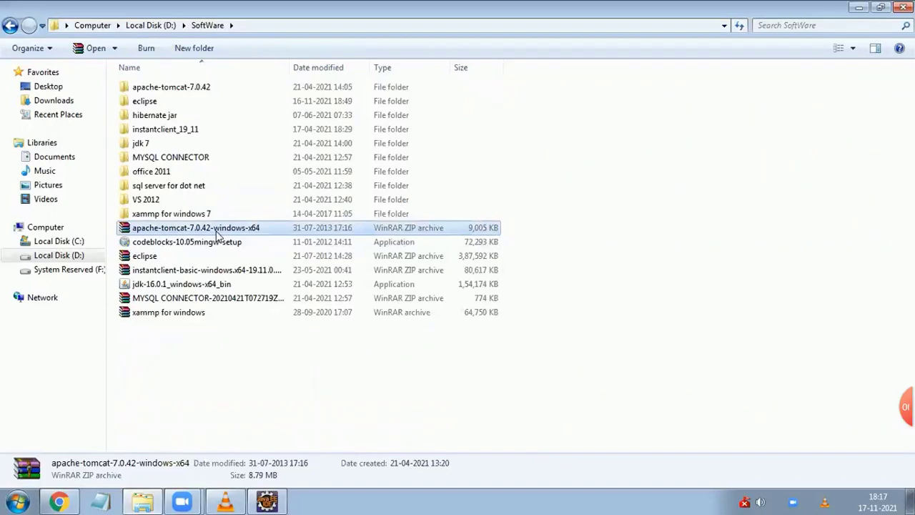
click(211, 89)
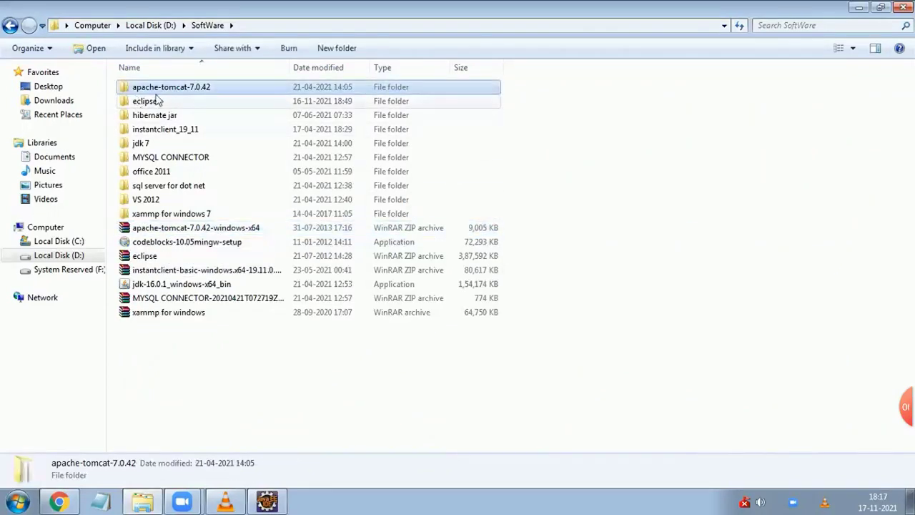
double_click(212, 97)
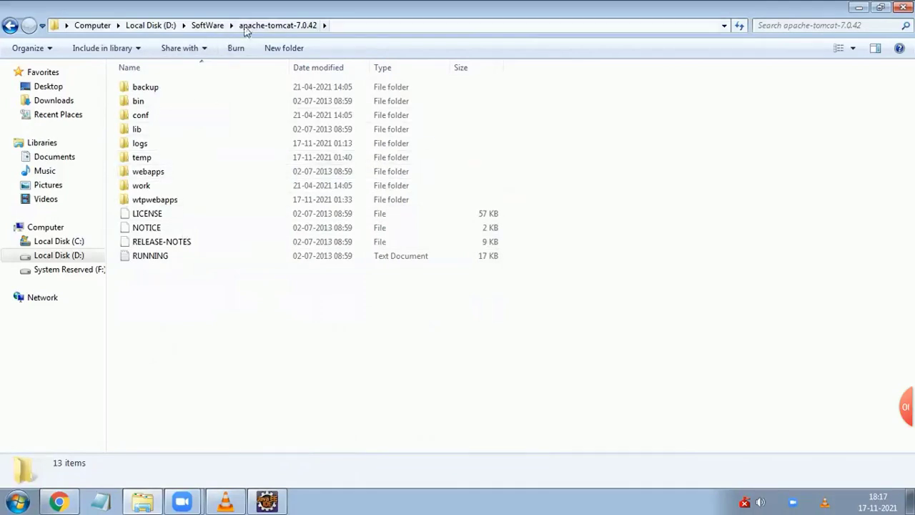
click(208, 25)
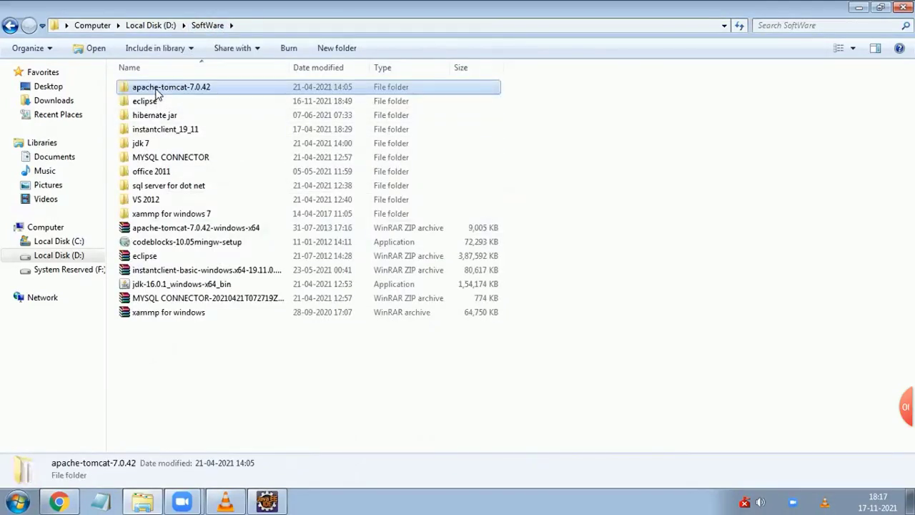
click(167, 229)
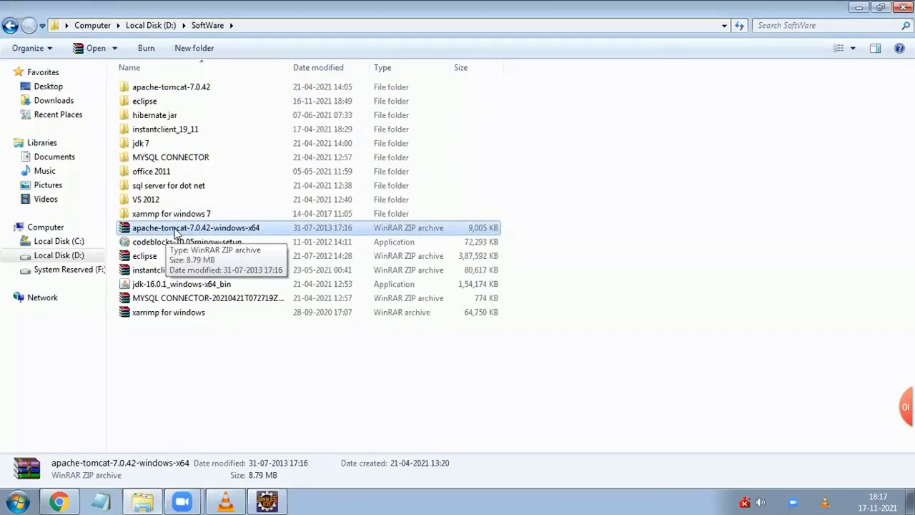
click(173, 91)
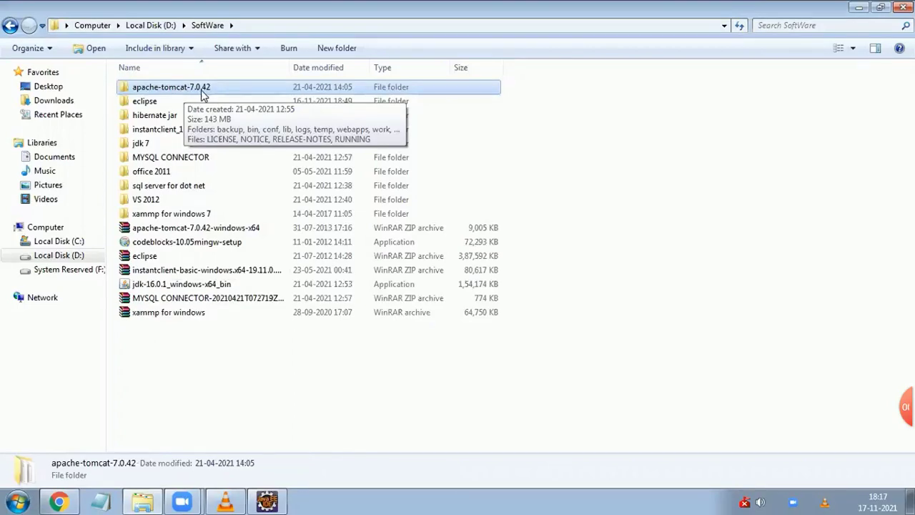
Switch to Eclipse, open and dismiss the New Server wizard, and show the Servers view
click(266, 501)
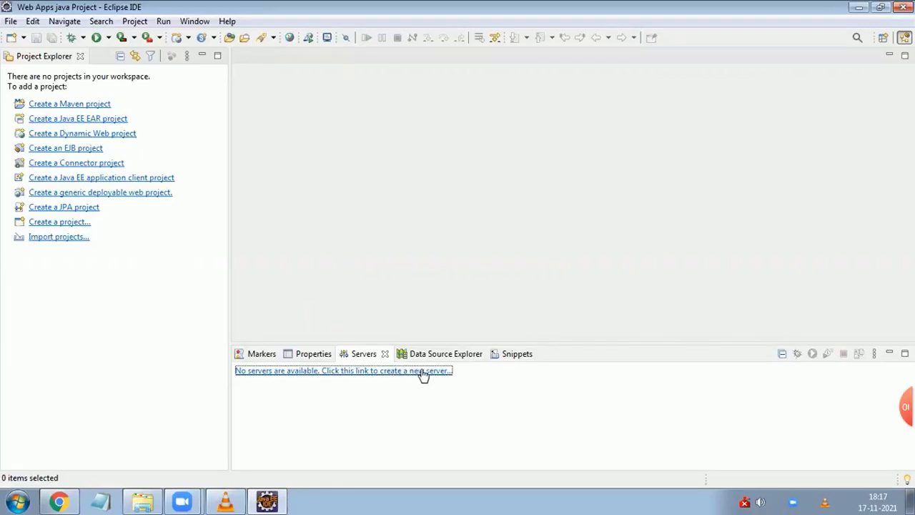
click(361, 372)
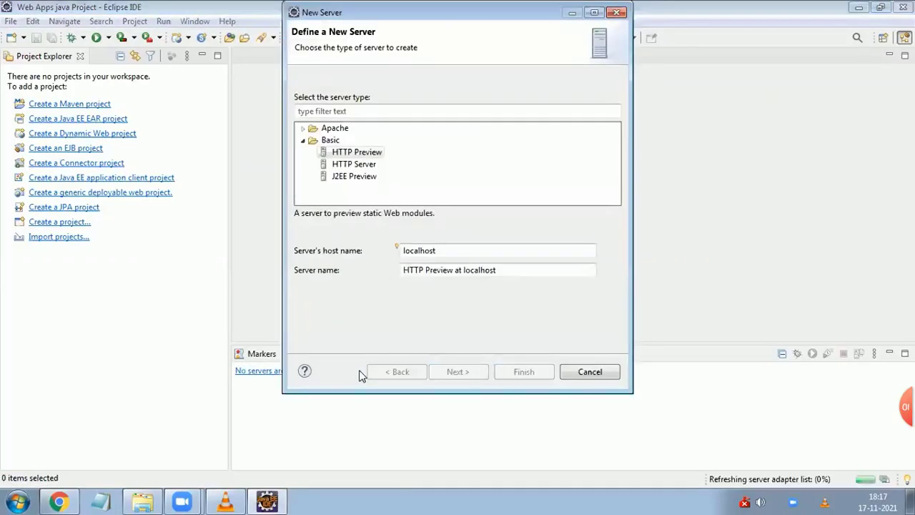
click(616, 14)
click(194, 22)
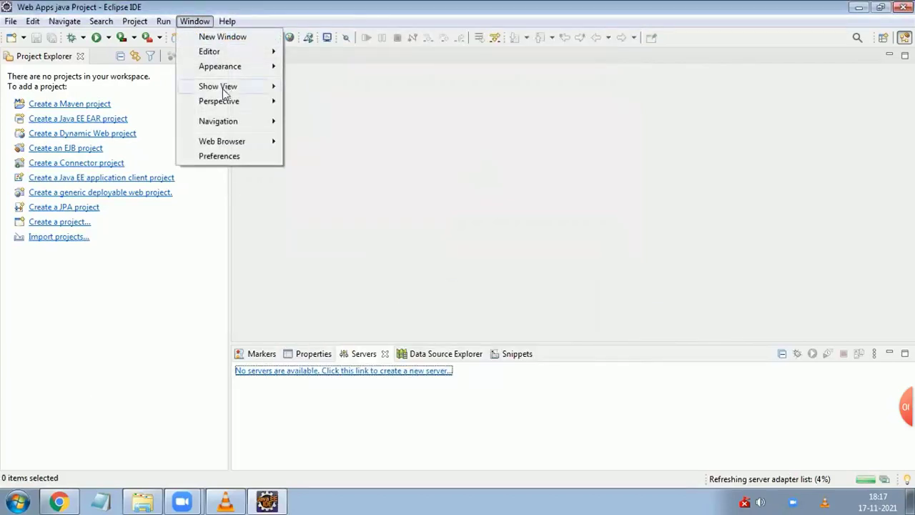
mouse_move(222, 89)
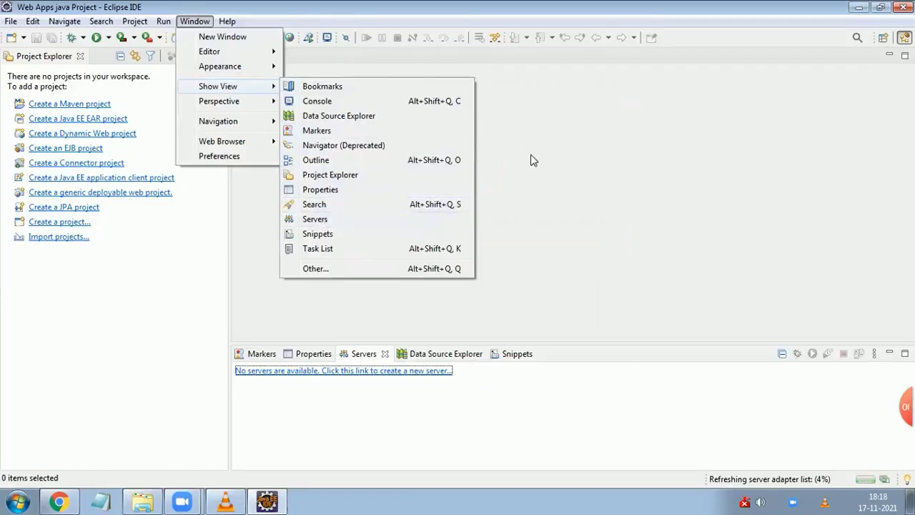
click(315, 220)
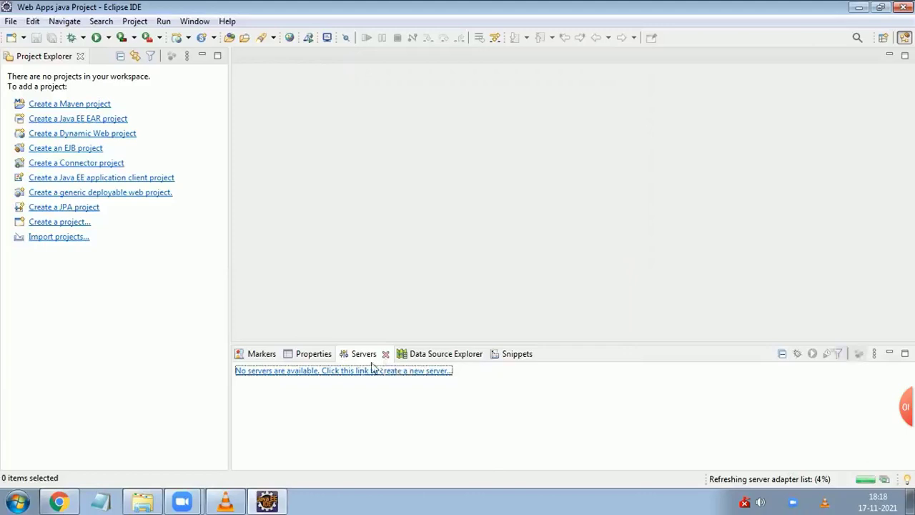
Close the Servers view and reopen it from the full list of views, filtered by "serv"
click(385, 354)
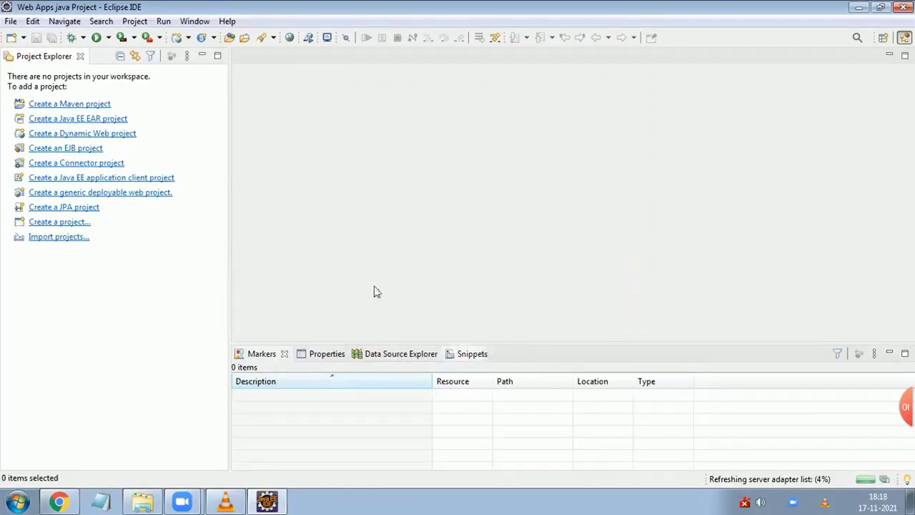
click(194, 21)
mouse_move(217, 87)
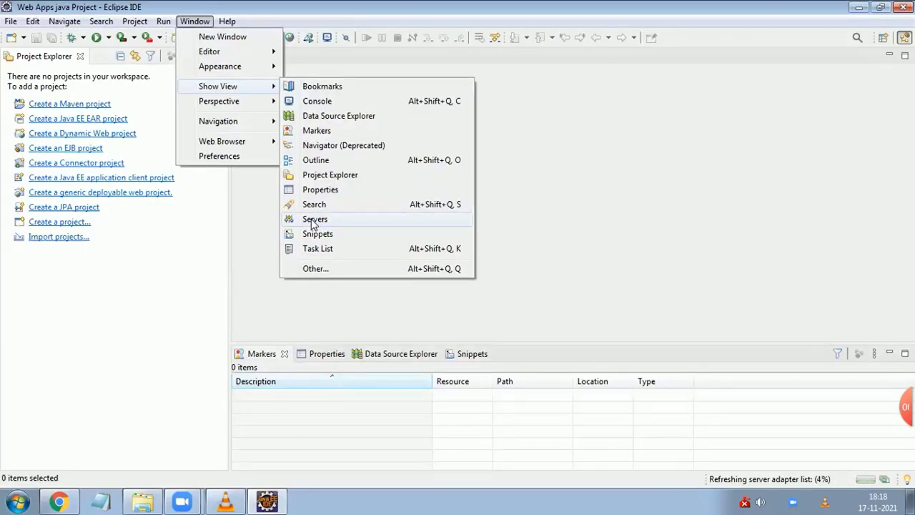
click(315, 269)
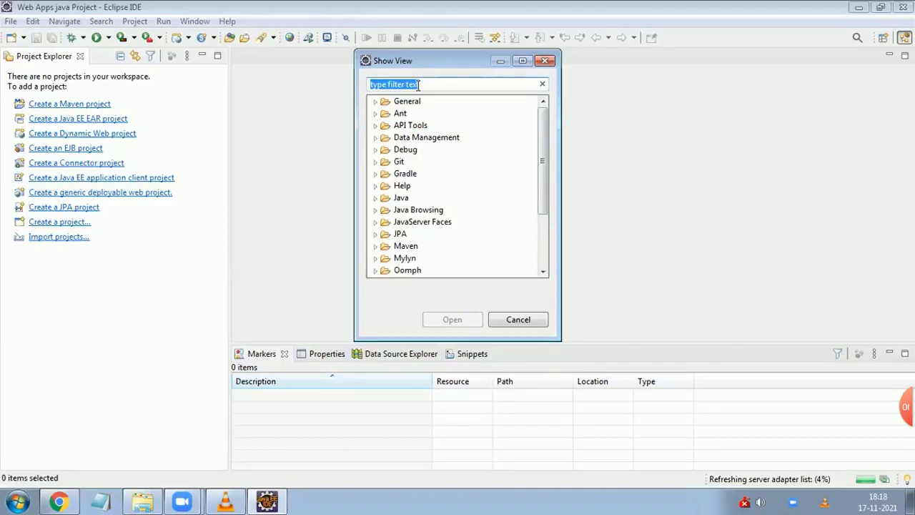
text(ser)
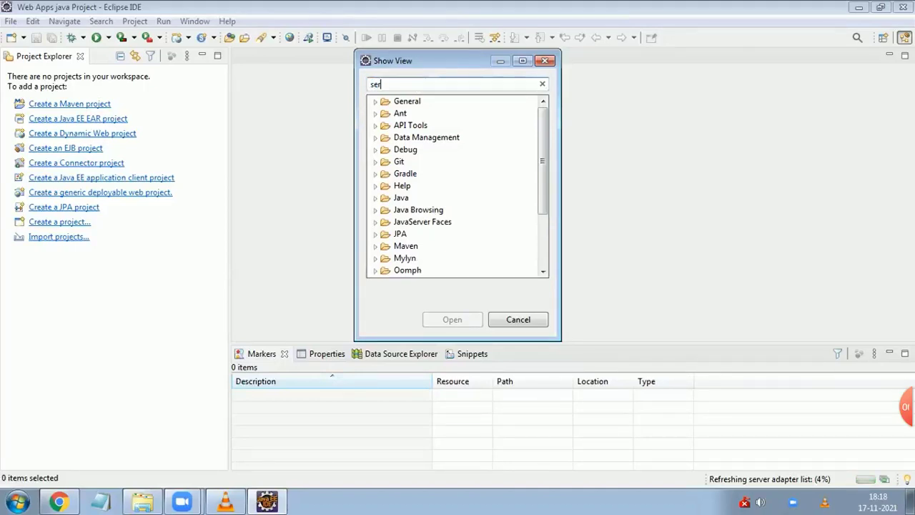
text(v)
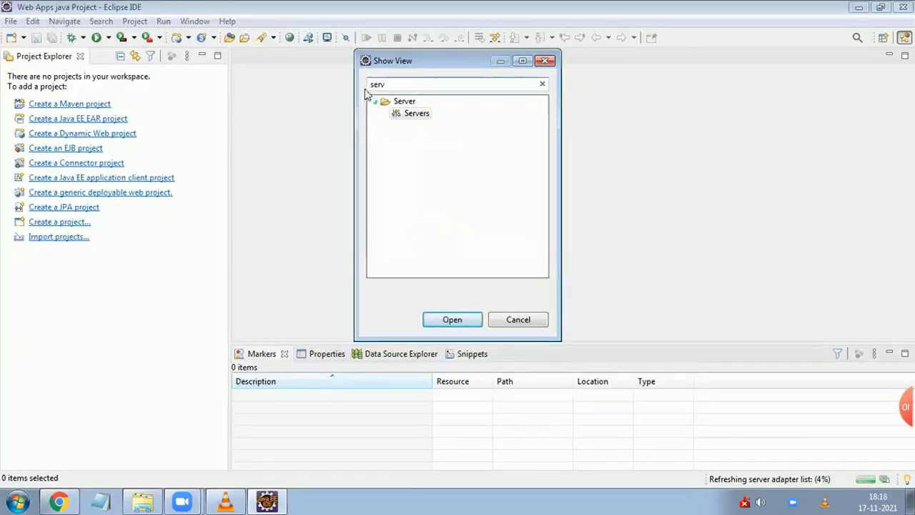
click(415, 116)
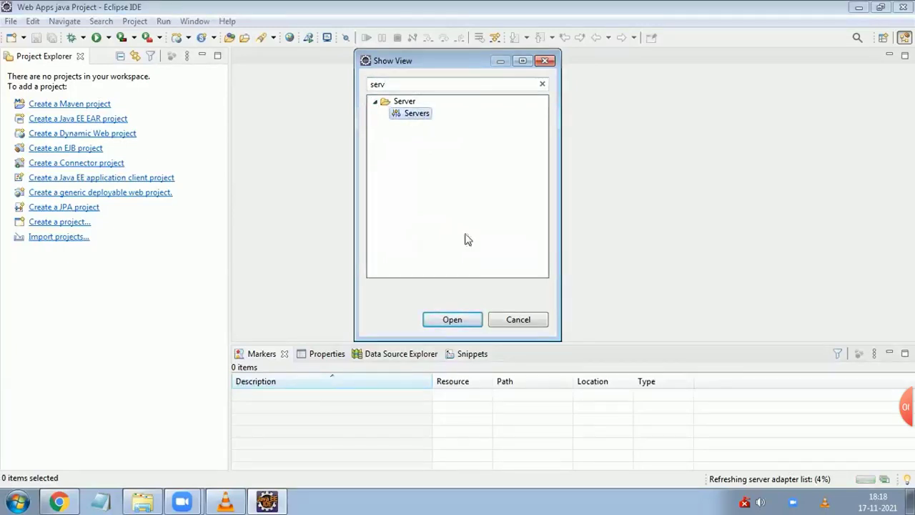
click(456, 320)
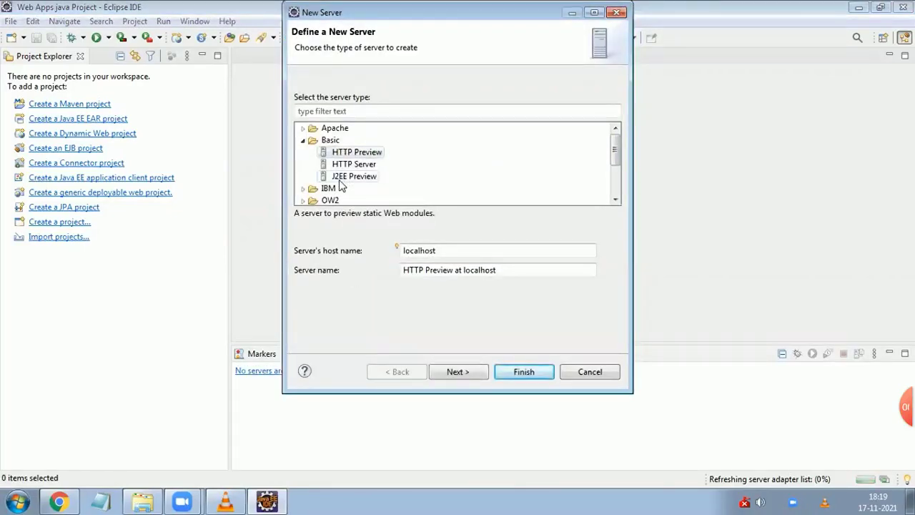
Define a new server of Apache type Tomcat v7.0 Server and continue to its installation directory settings
double_click(311, 141)
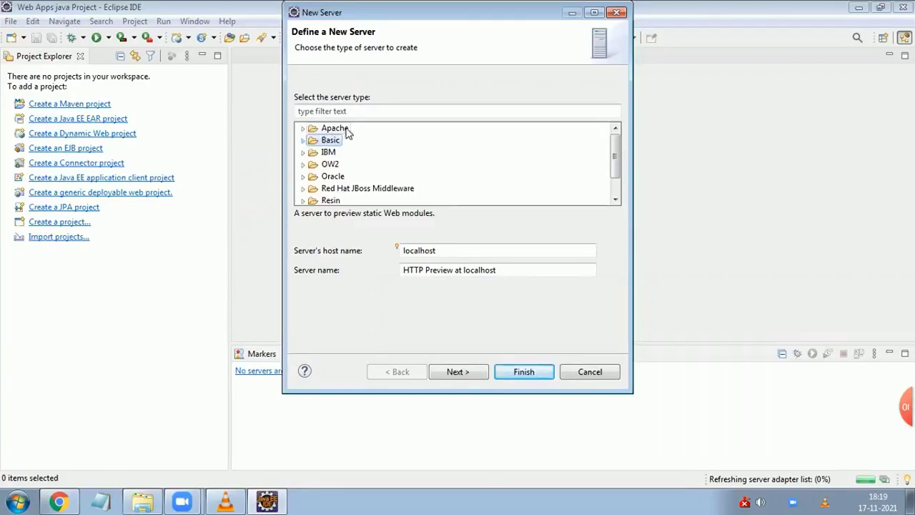
click(303, 129)
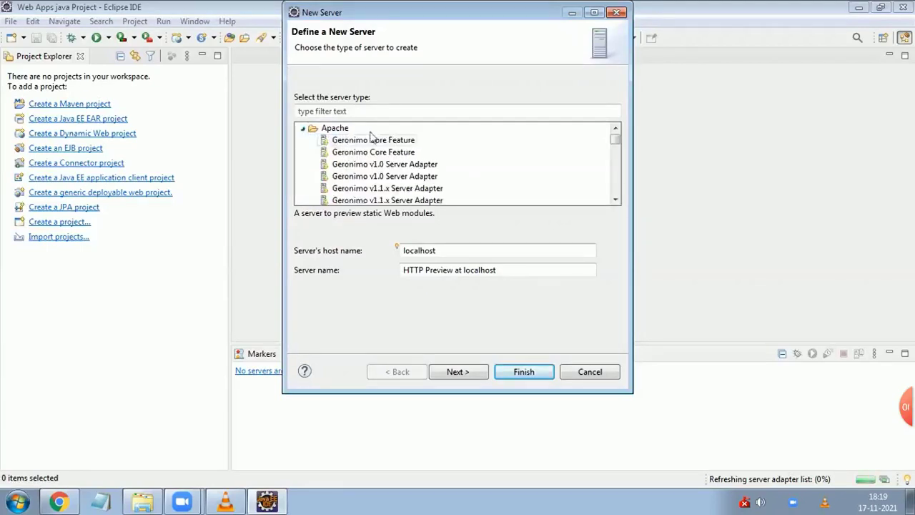
scroll(404, 152, down, 1)
scroll(405, 151, down, 4)
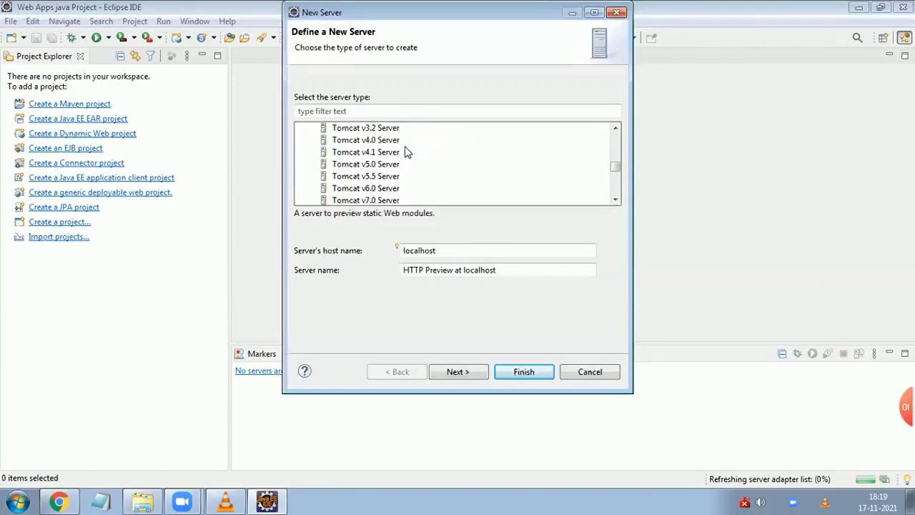
scroll(405, 152, down, 1)
scroll(405, 152, down, 1)
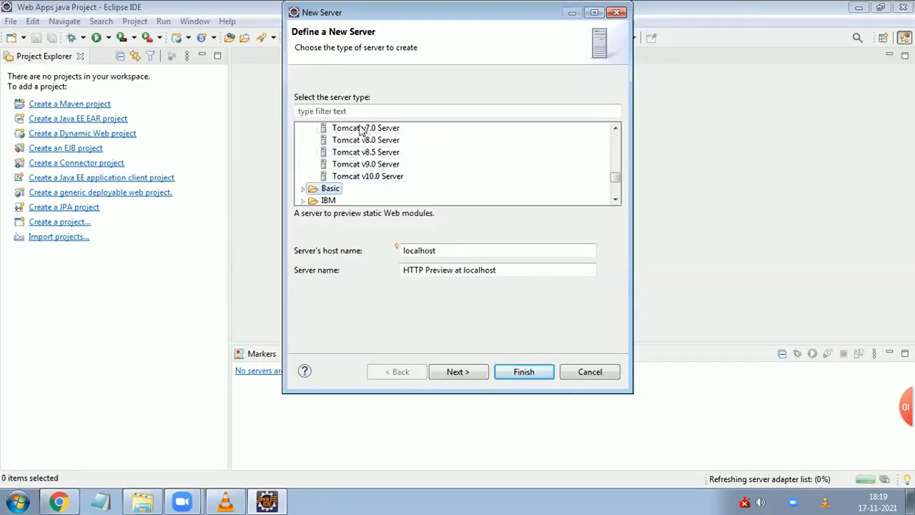
click(366, 130)
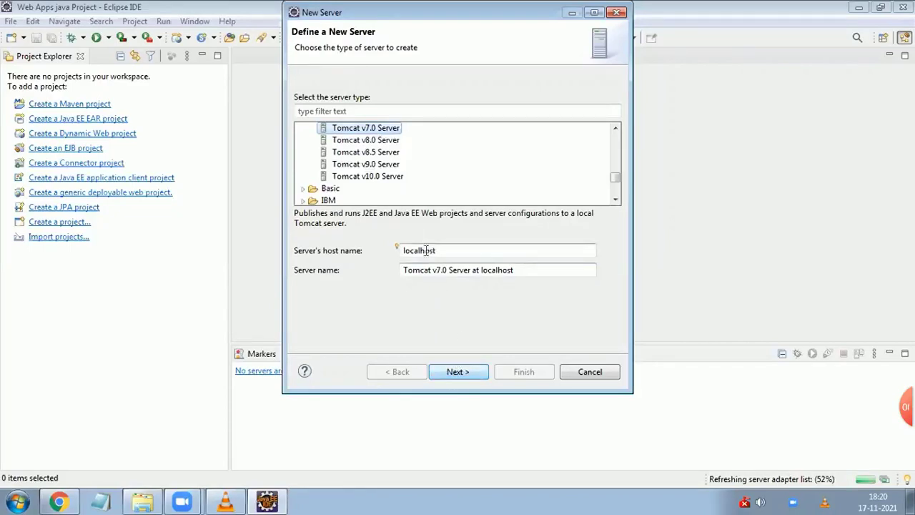
scroll(354, 168, up, 1)
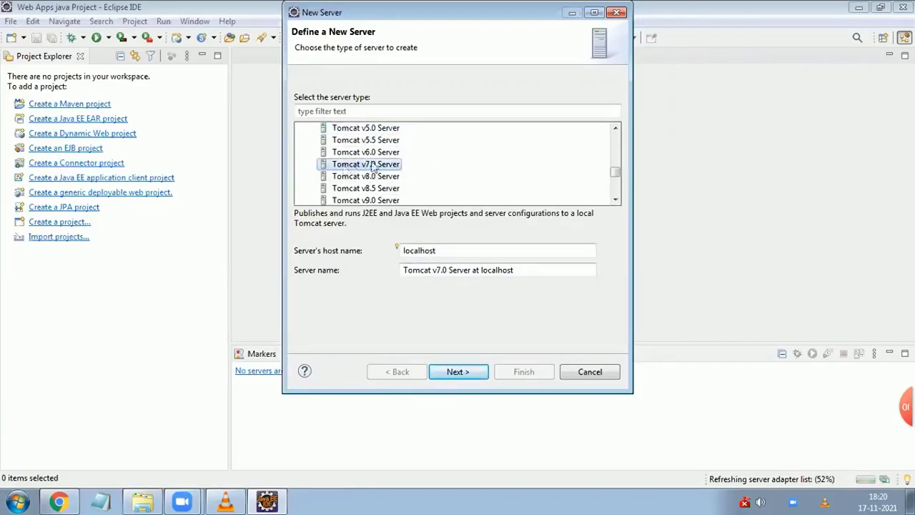
click(456, 371)
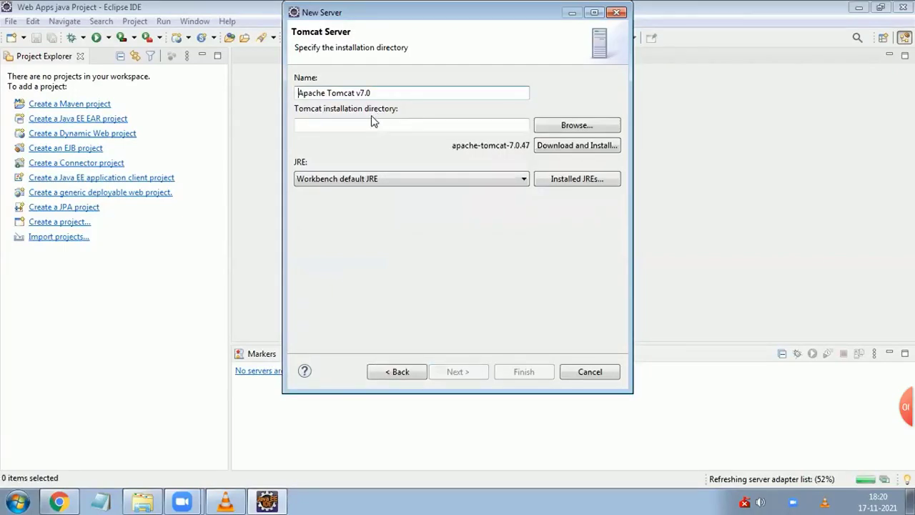
Set the Tomcat installation directory to D:\SoftWare\apache-tomcat-7.0.42 and finish creating the server without adding any resources
click(580, 126)
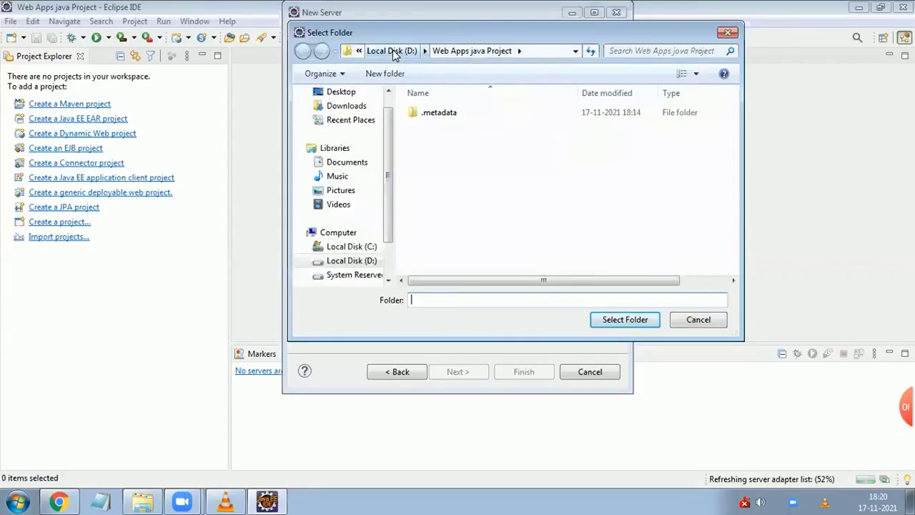
click(392, 51)
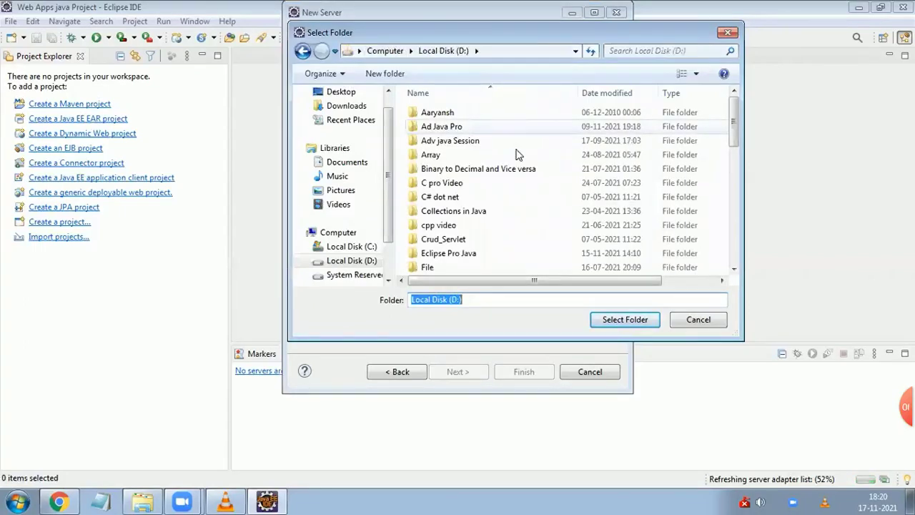
click(461, 157)
scroll(445, 183, down, 10)
click(440, 184)
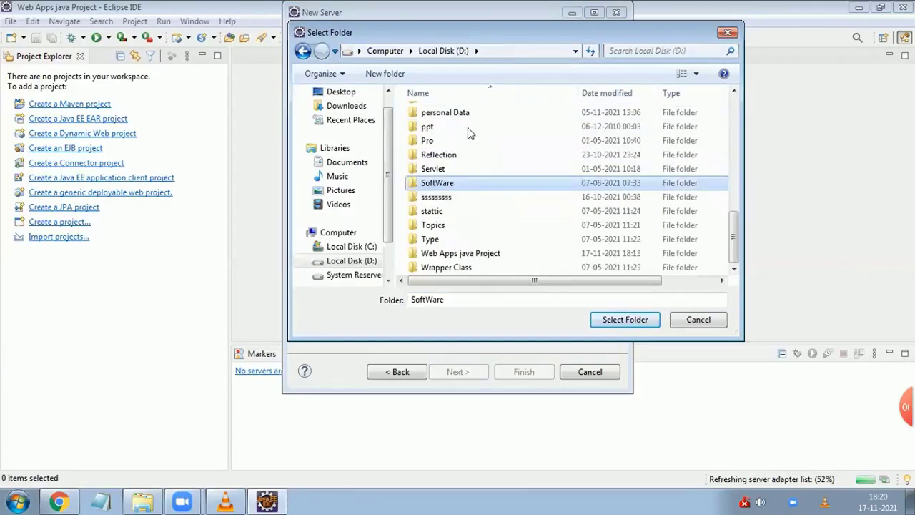
key(Return)
click(440, 115)
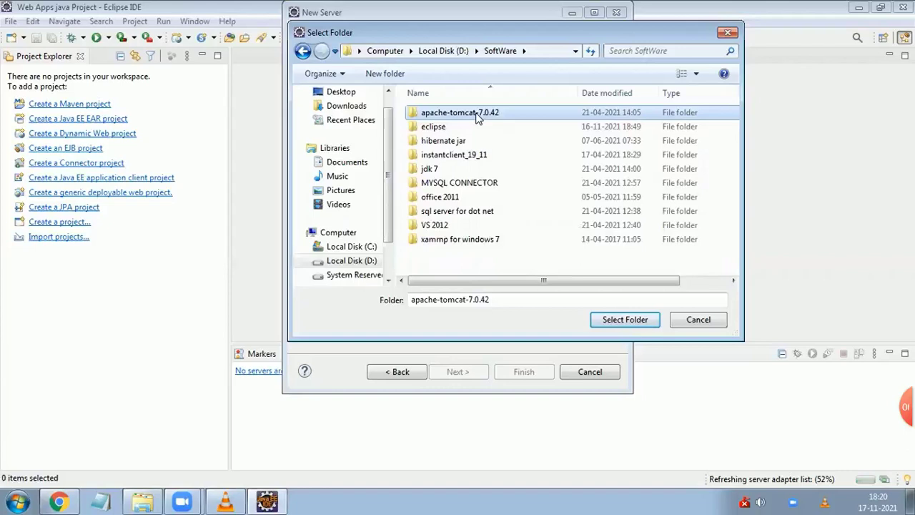
click(621, 322)
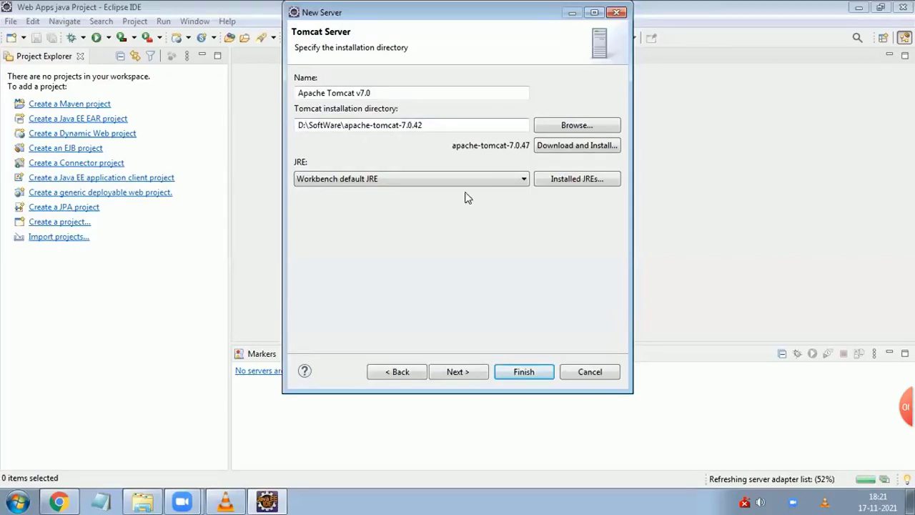
click(459, 373)
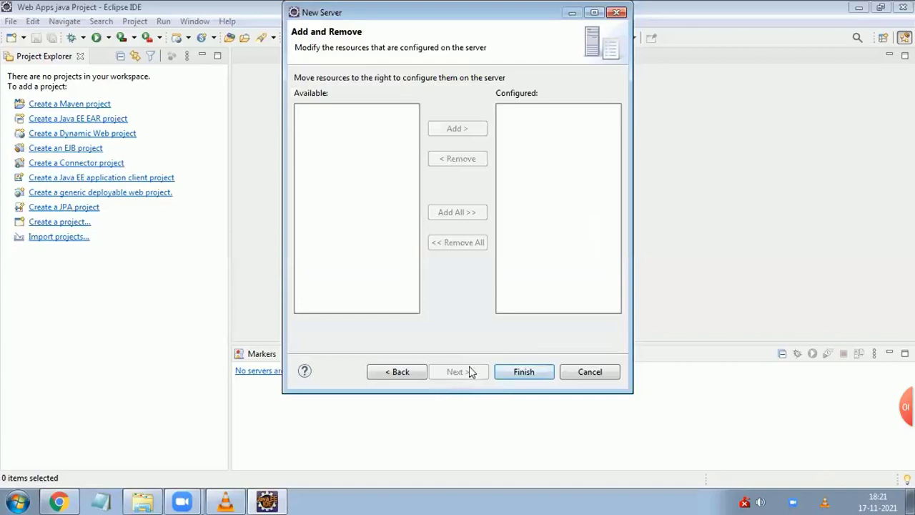
click(530, 376)
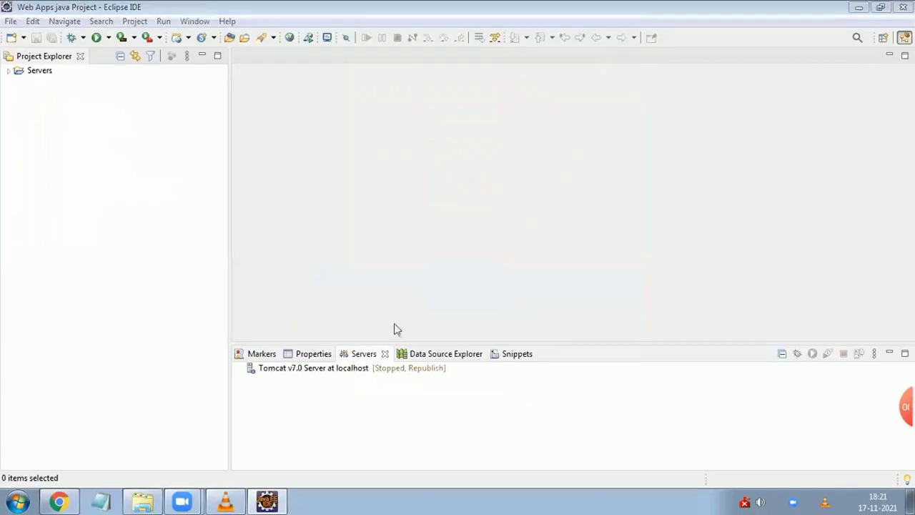
Switch the Tomcat server's location to /Servers/Tomcat v7.0 Server at localhost.server, apply the change, and inspect the contents of the Servers project
click(346, 371)
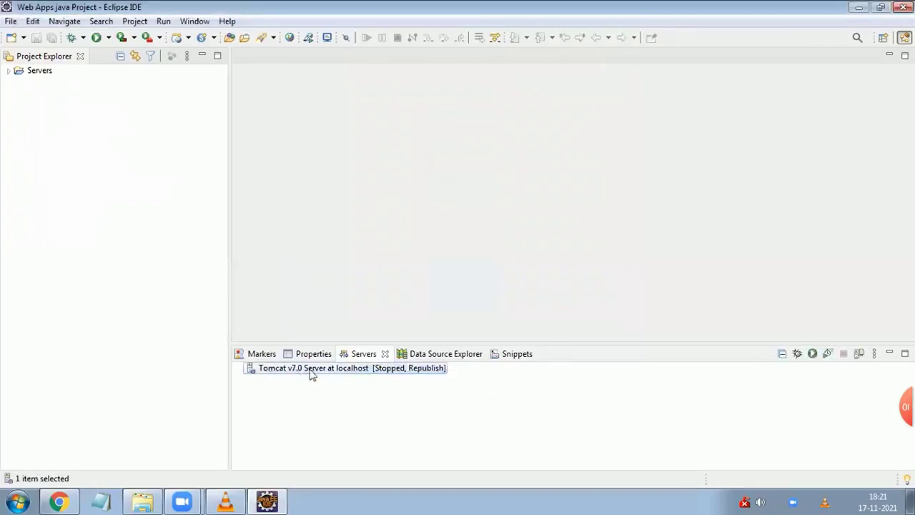
mouse_move(346, 375)
right_click(346, 374)
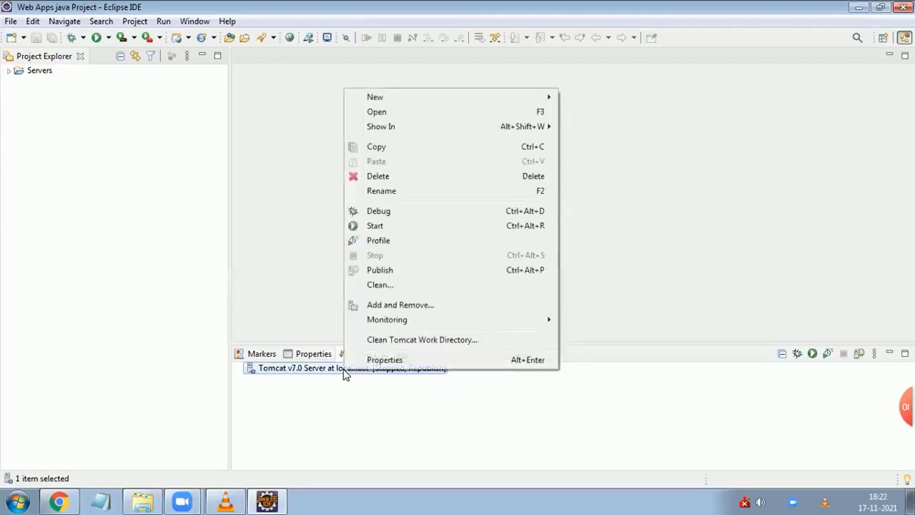
click(397, 360)
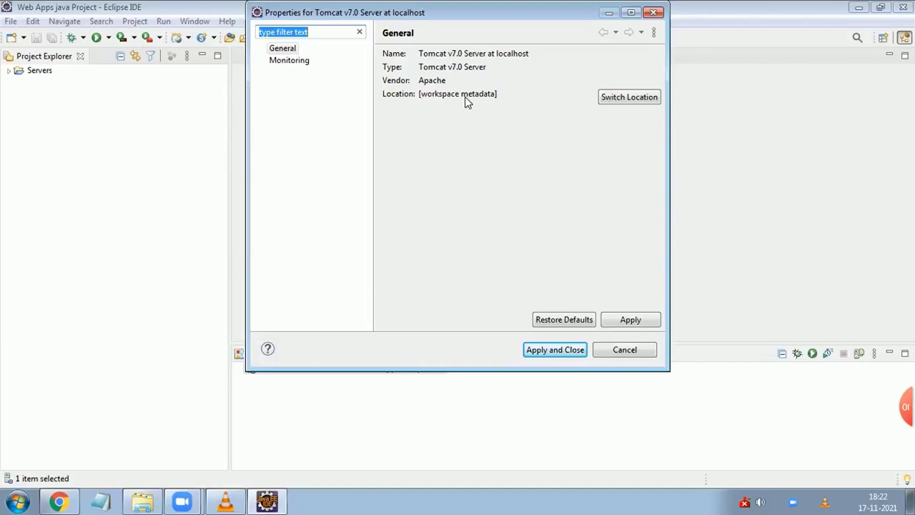
click(635, 97)
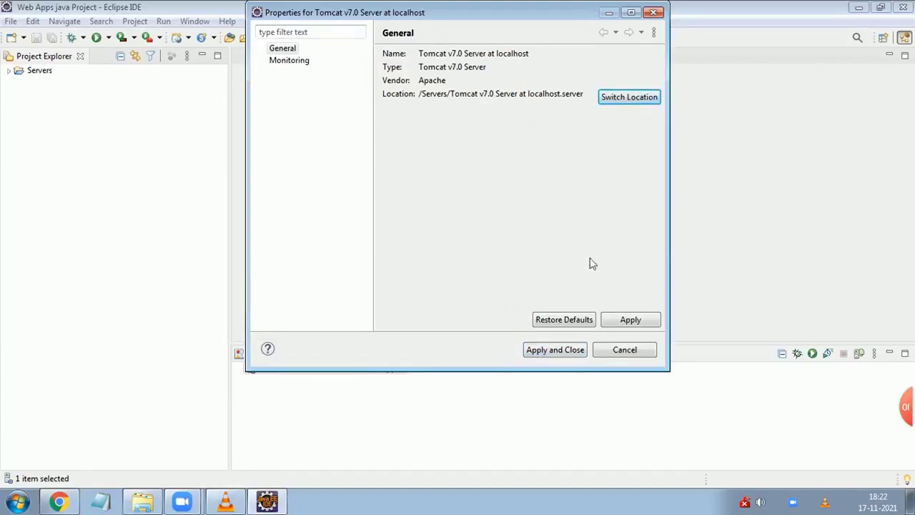
click(620, 323)
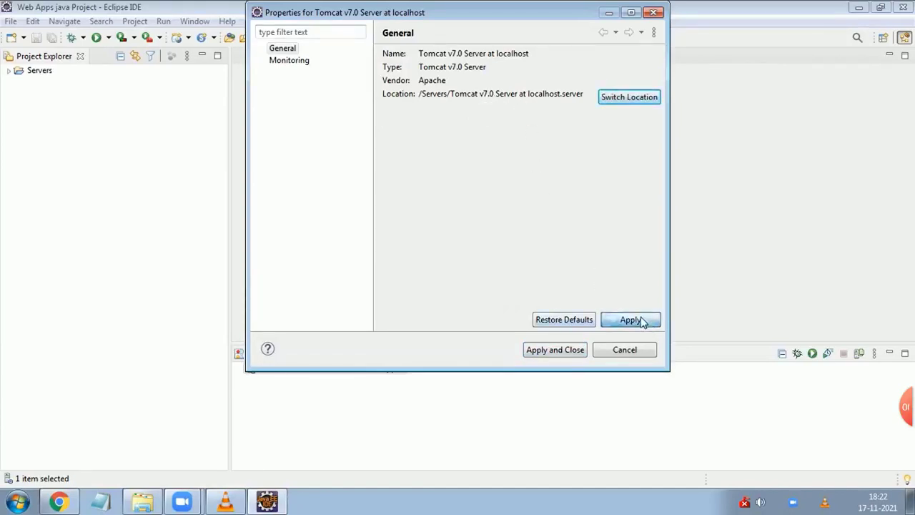
click(552, 352)
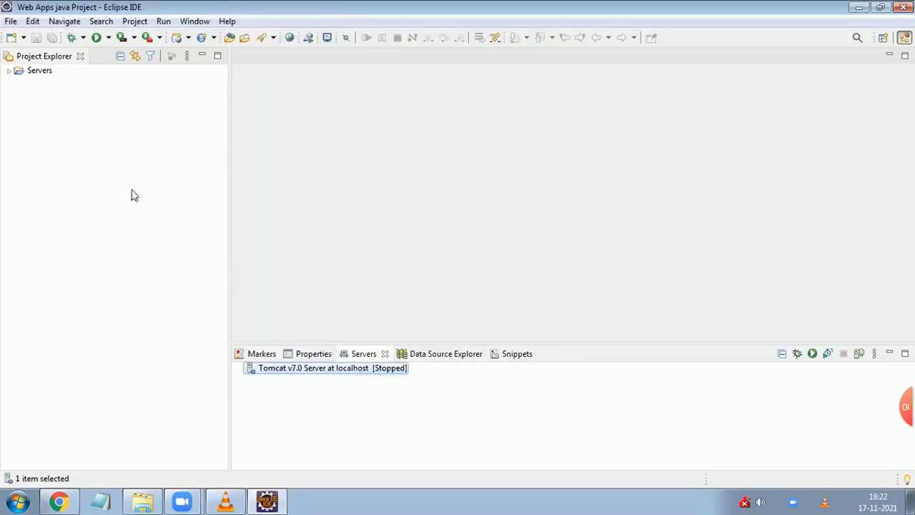
click(9, 71)
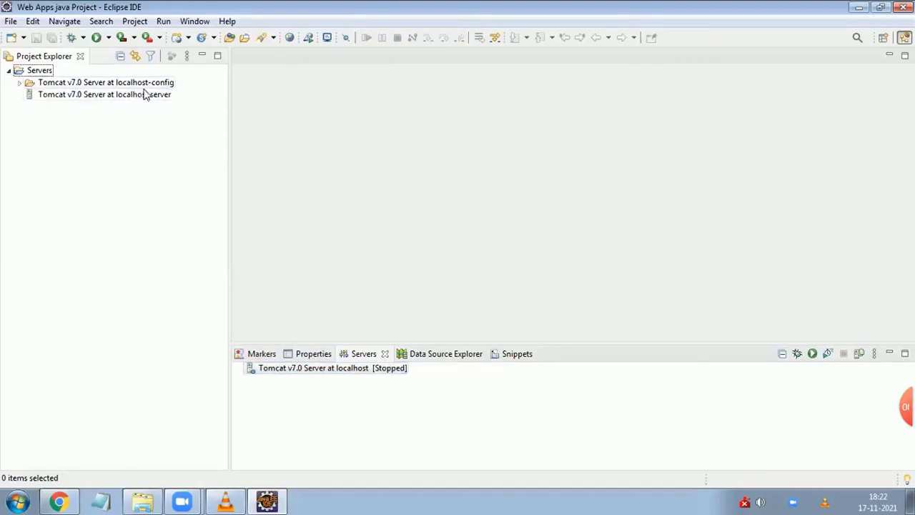
click(8, 72)
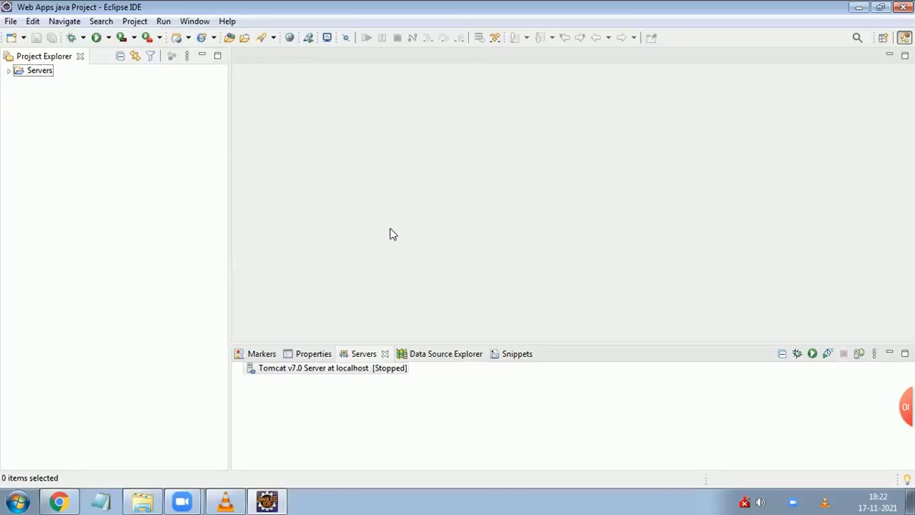
Set the Tomcat server's Server Locations option to Use Tomcat installation, then save and close its configuration
click(397, 368)
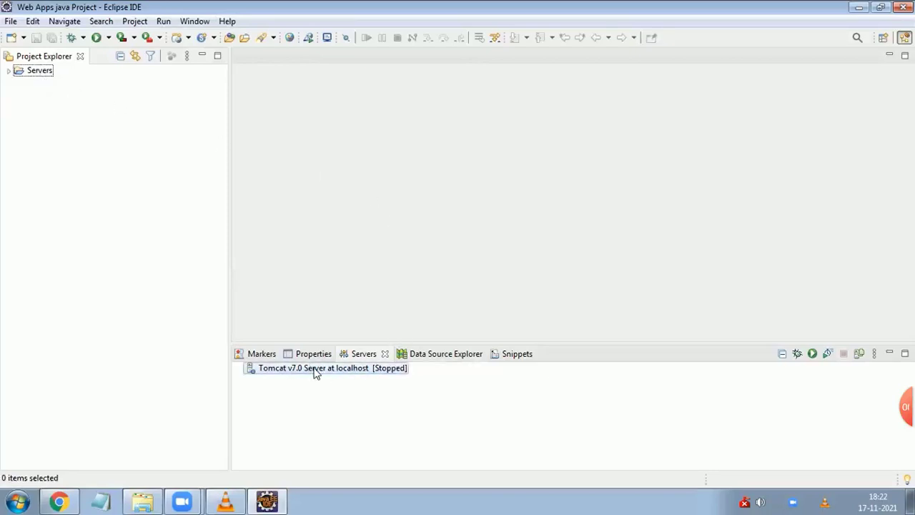
double_click(314, 368)
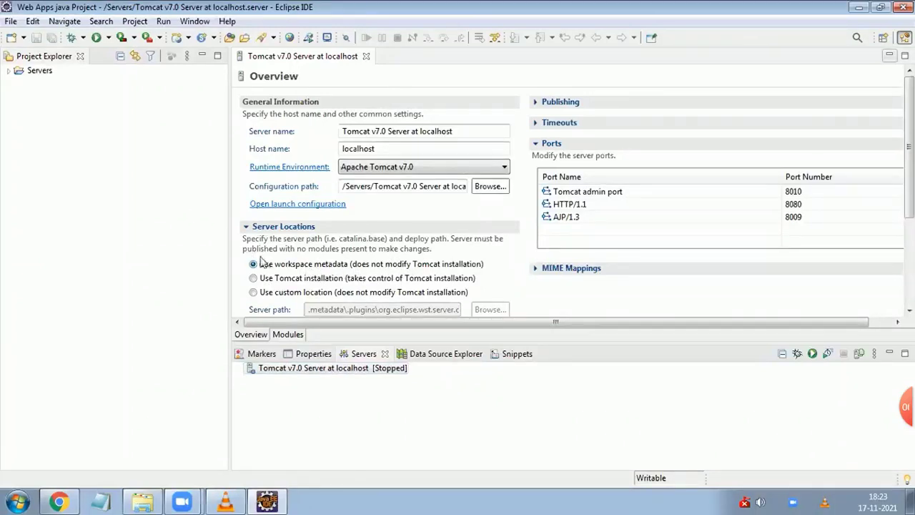
click(255, 282)
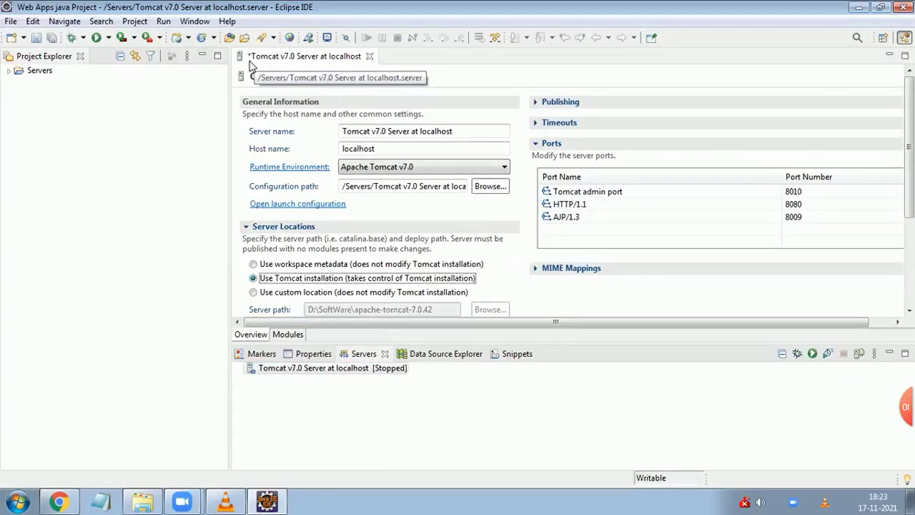
key(ctrl+s)
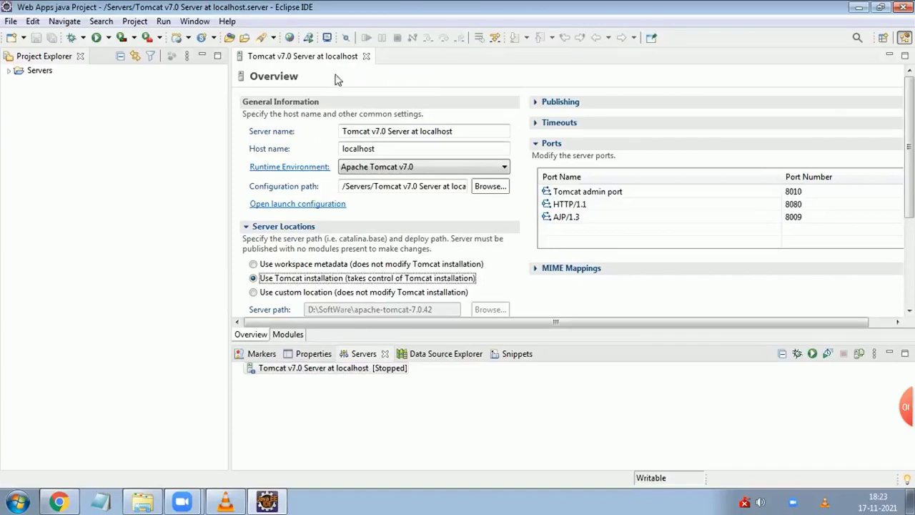
click(366, 57)
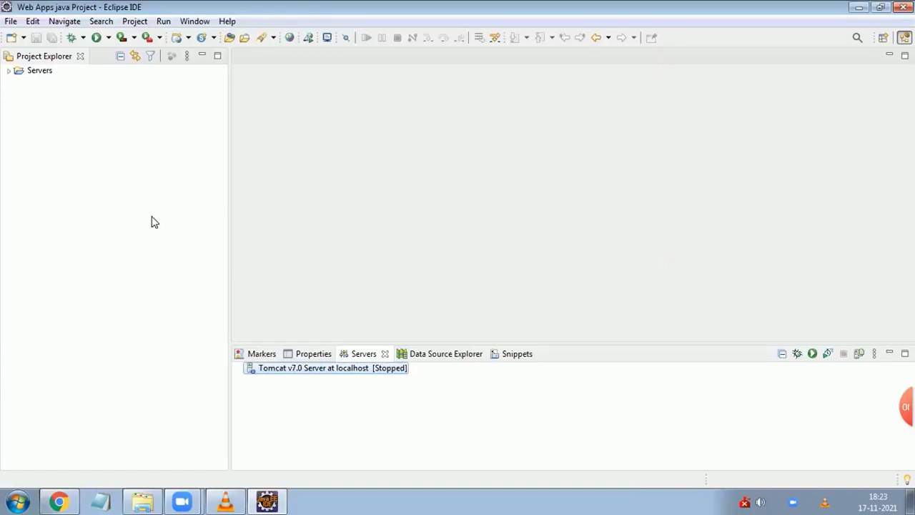
Narrow the Project Explorer slightly and bring up the choices for creating a new project in it
key(f)
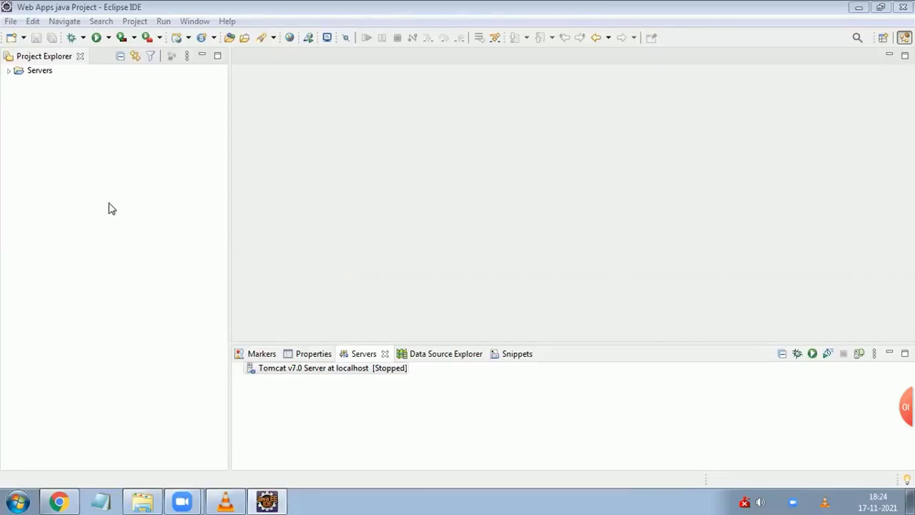
right_click(75, 138)
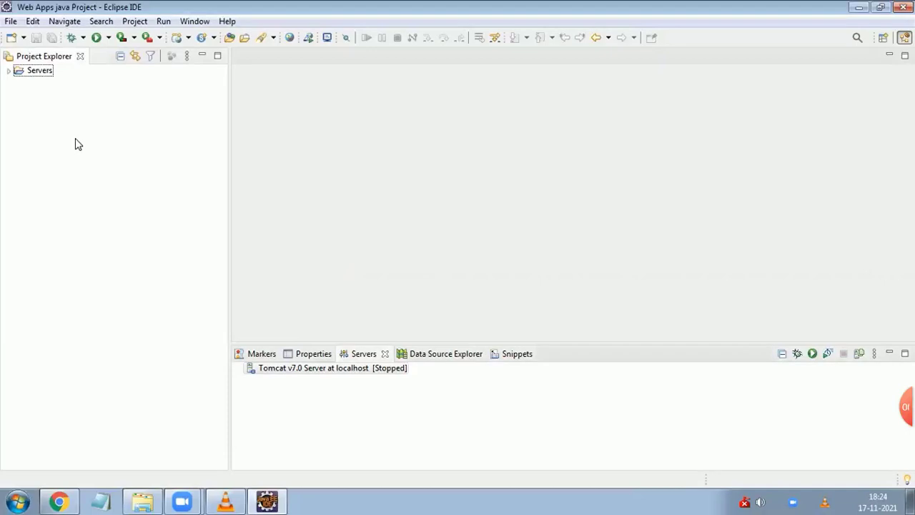
click(60, 150)
drag(229, 90, 204, 100)
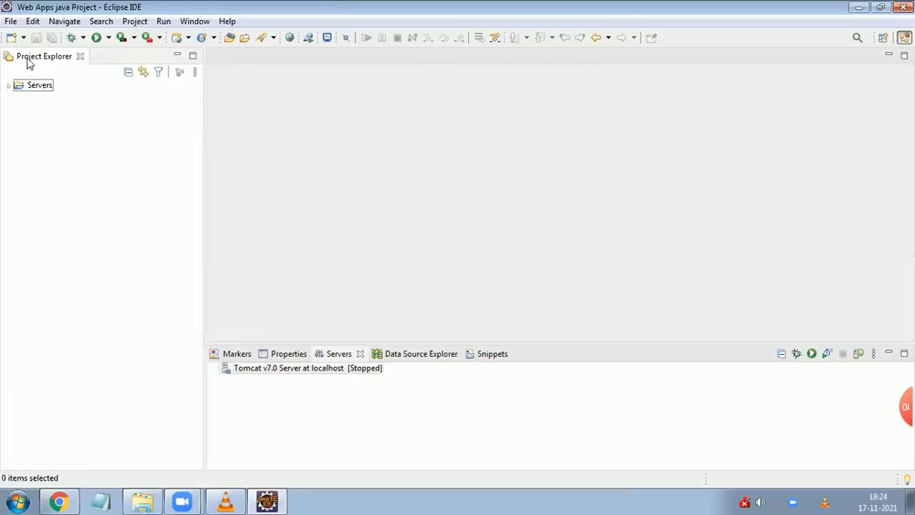
right_click(60, 197)
mouse_move(90, 203)
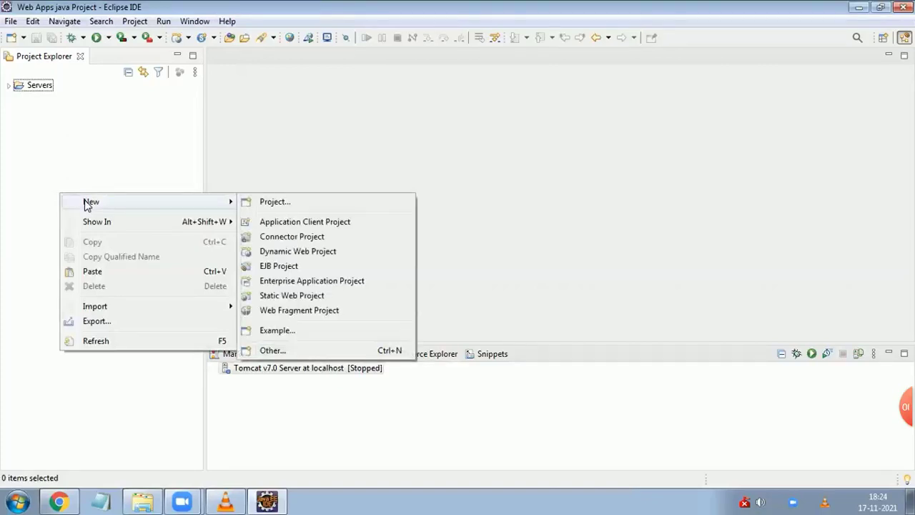